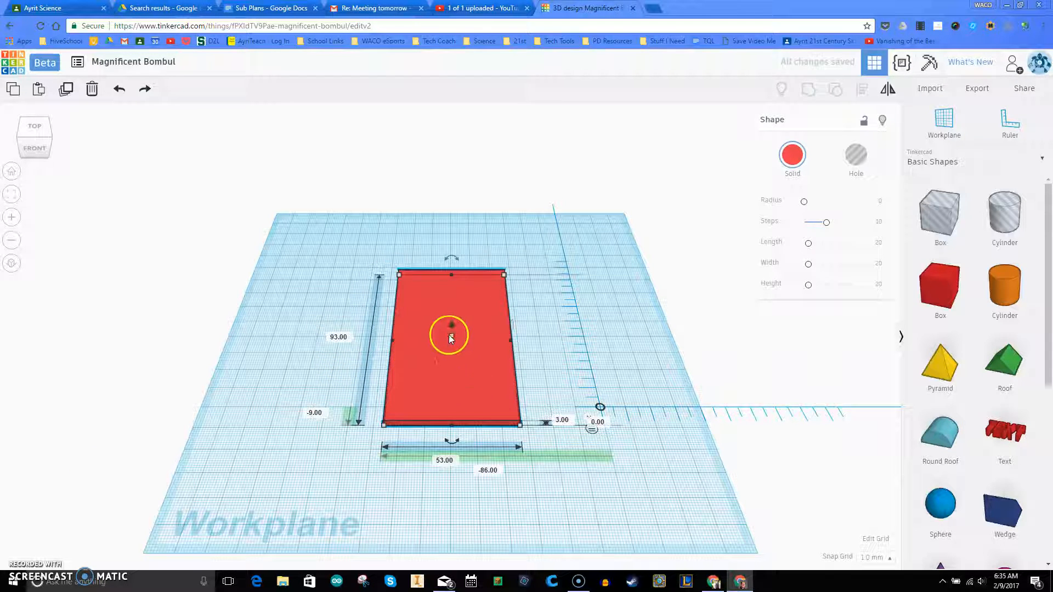
- Set the red plate's height to 5 mm and move it to about -97, -10 relative to the ruler
drag(452, 336, 450, 333)
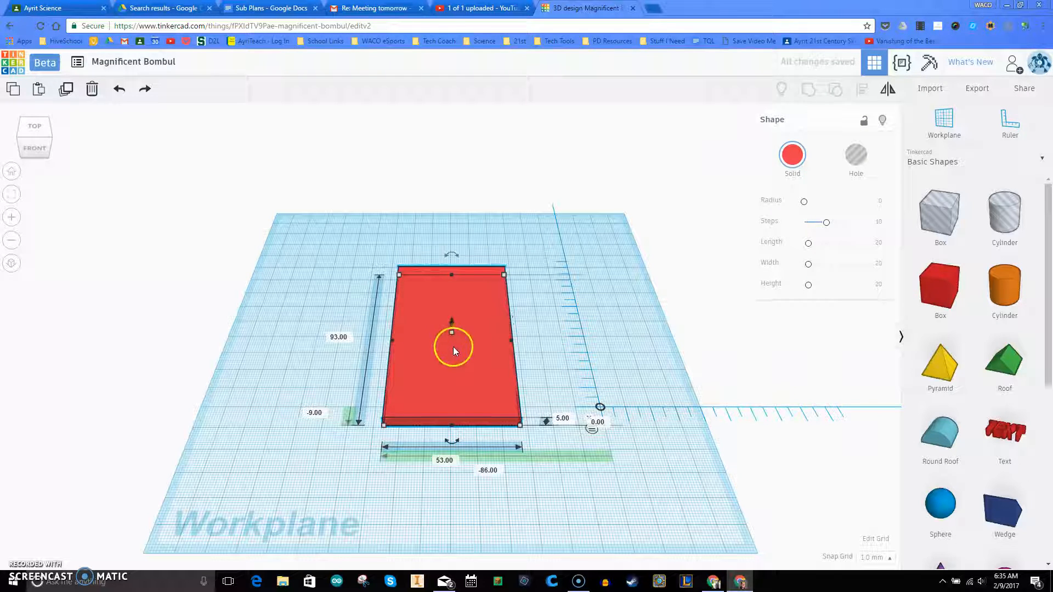
click(553, 300)
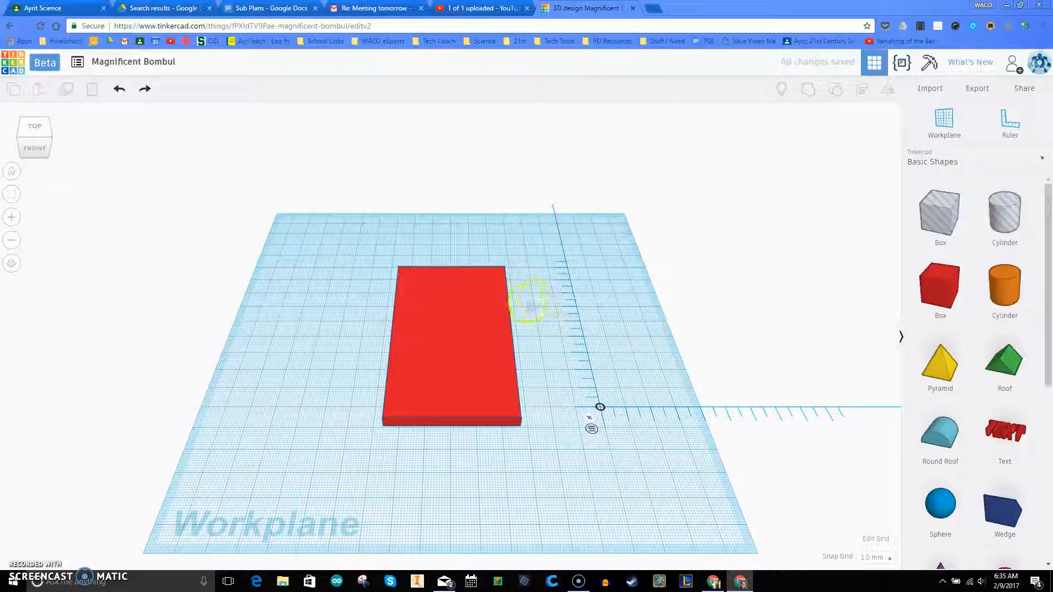
click(455, 324)
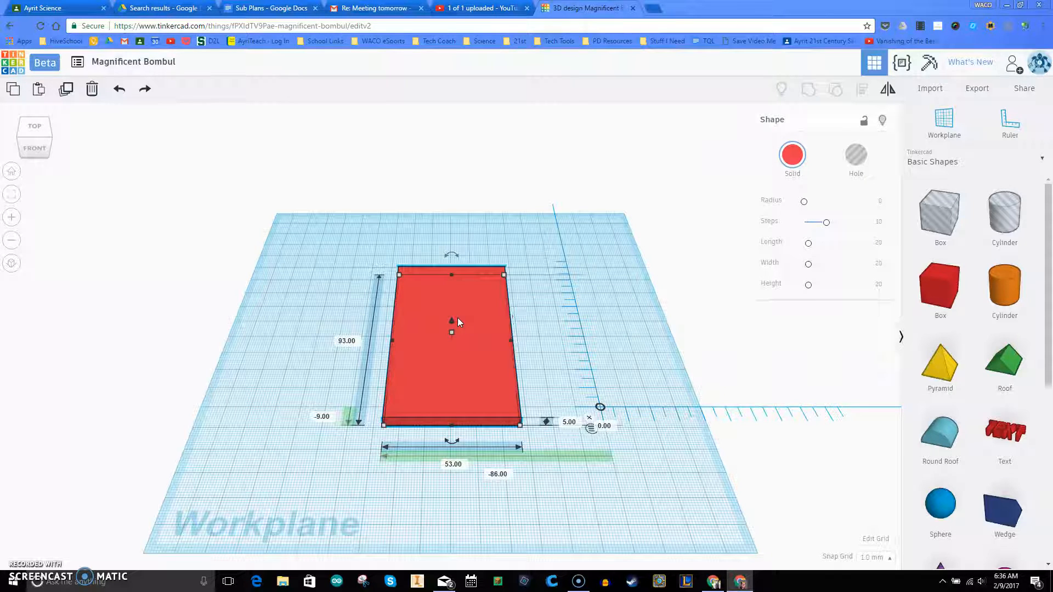
drag(457, 318, 456, 347)
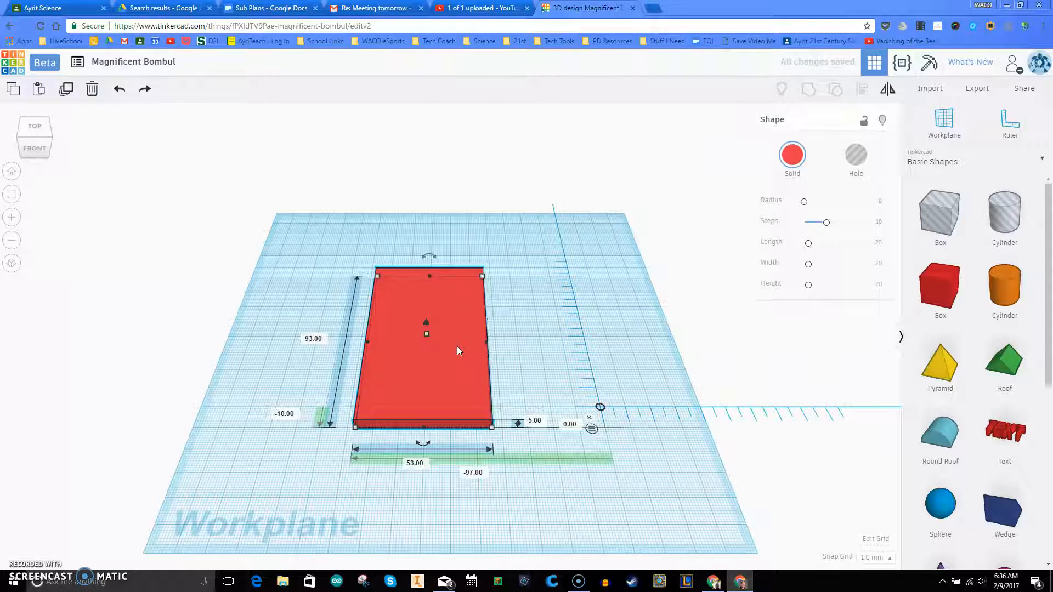
- Duplicate the red plate and place the copy beside the original, on the side nearer the ruler origin
click(14, 90)
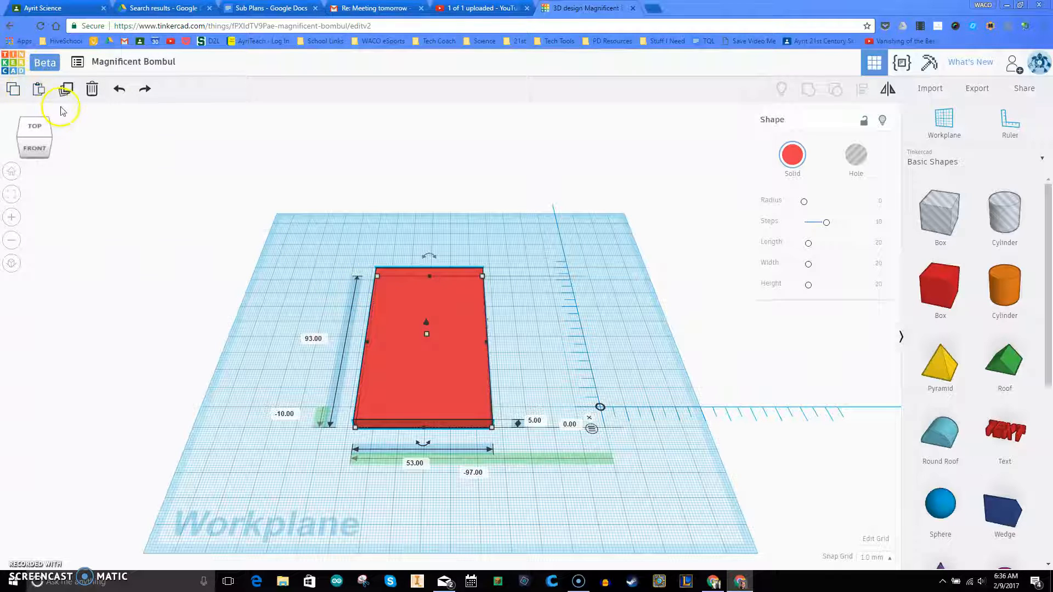
click(39, 91)
drag(536, 353, 561, 350)
drag(542, 316, 583, 357)
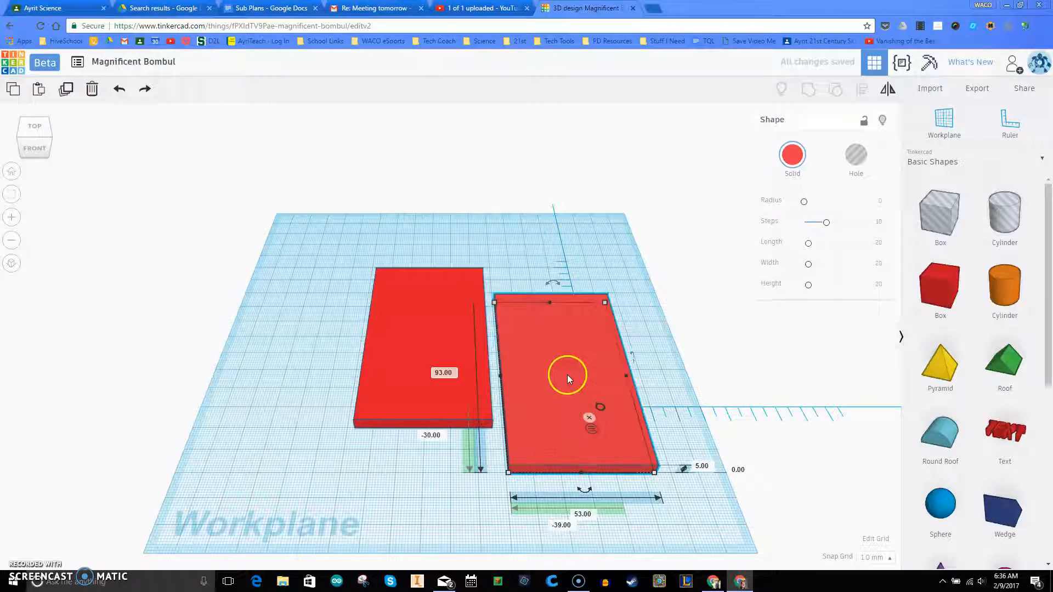
- Resize the copied plate to 49 mm wide, 89 mm long and 3 mm high, slightly smaller than the original
click(432, 344)
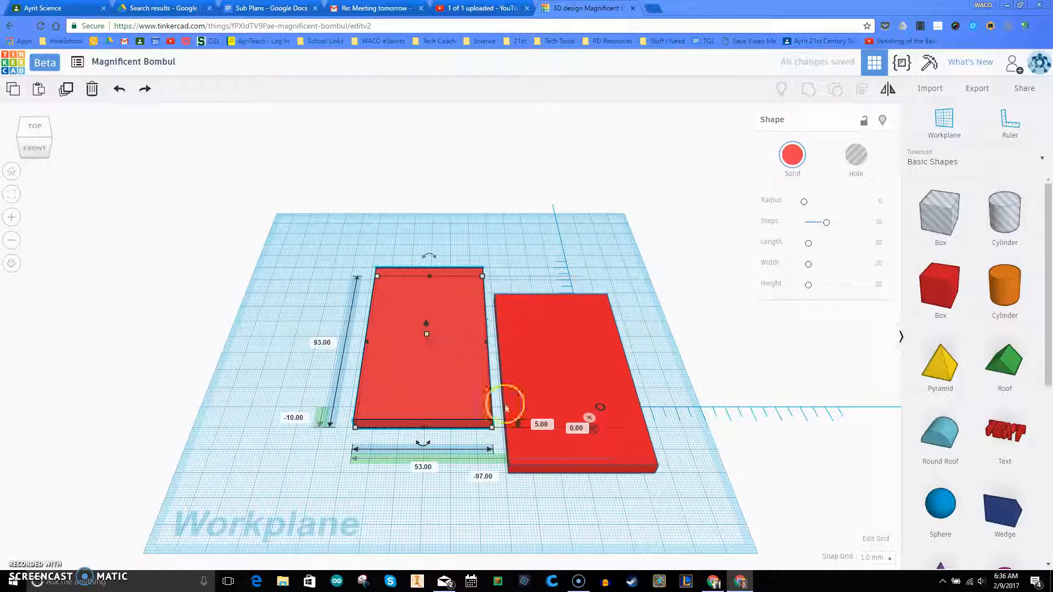
click(558, 389)
drag(565, 367, 570, 400)
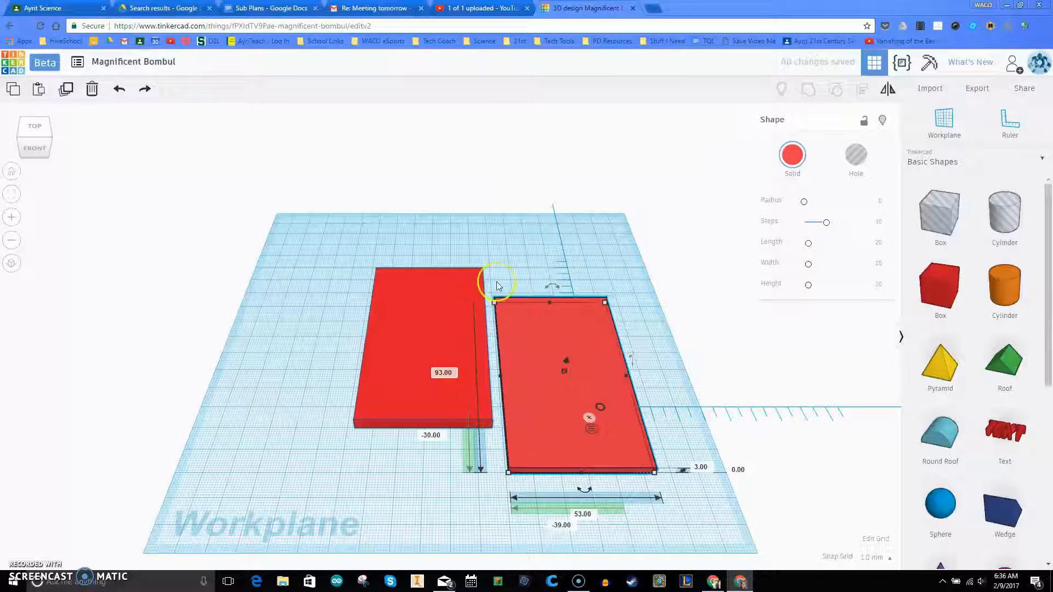
drag(497, 306, 503, 307)
mouse_move(568, 338)
mouse_down()
mouse_move(563, 316)
mouse_move(561, 325)
mouse_up()
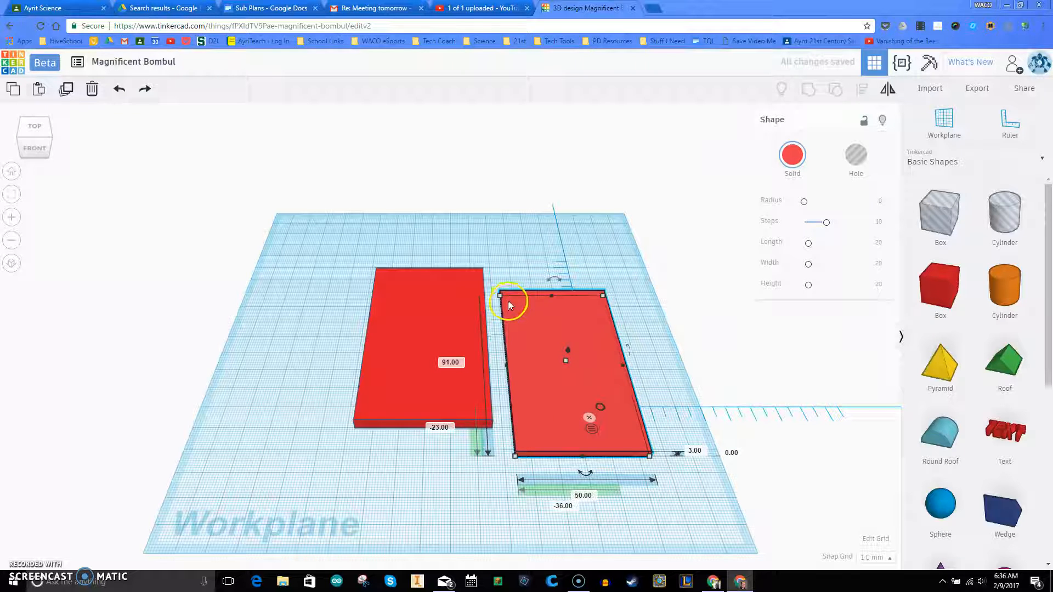
click(452, 308)
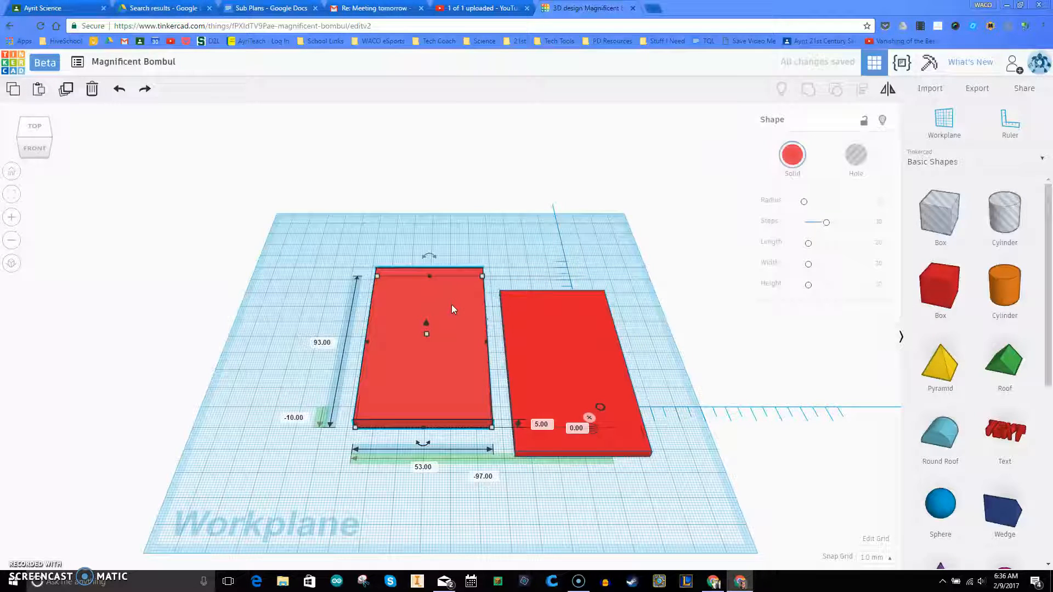
click(564, 338)
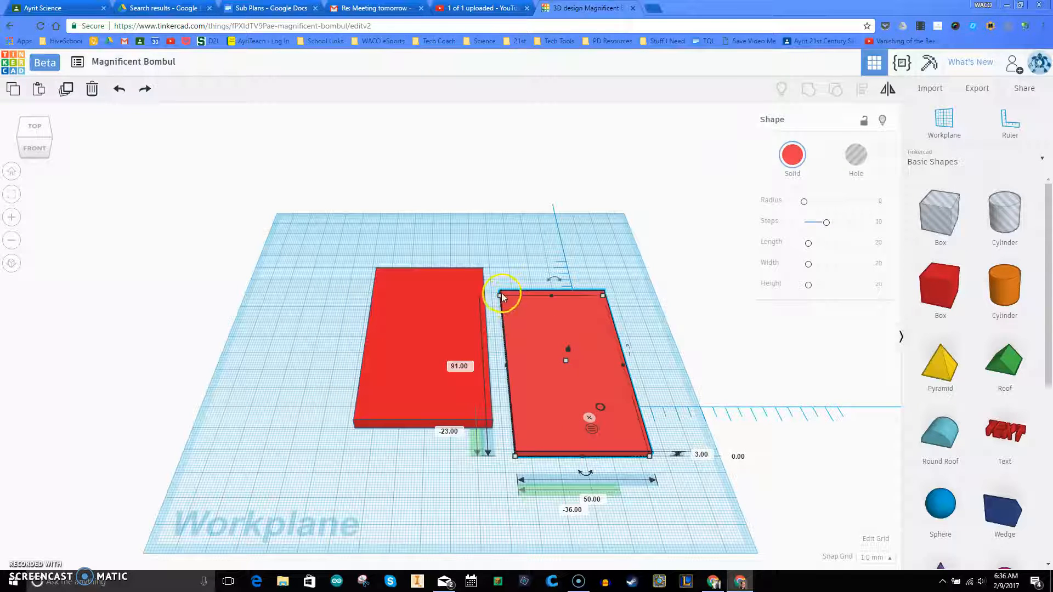
drag(501, 297, 503, 302)
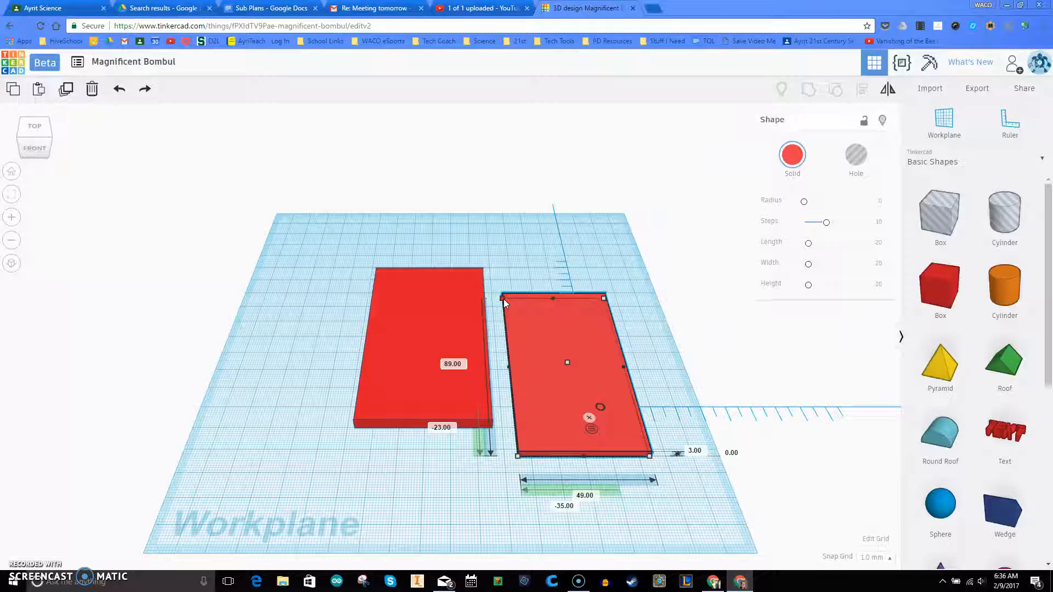
- Move the smaller plate roughly level with the original plate and turn it into a hole
click(436, 311)
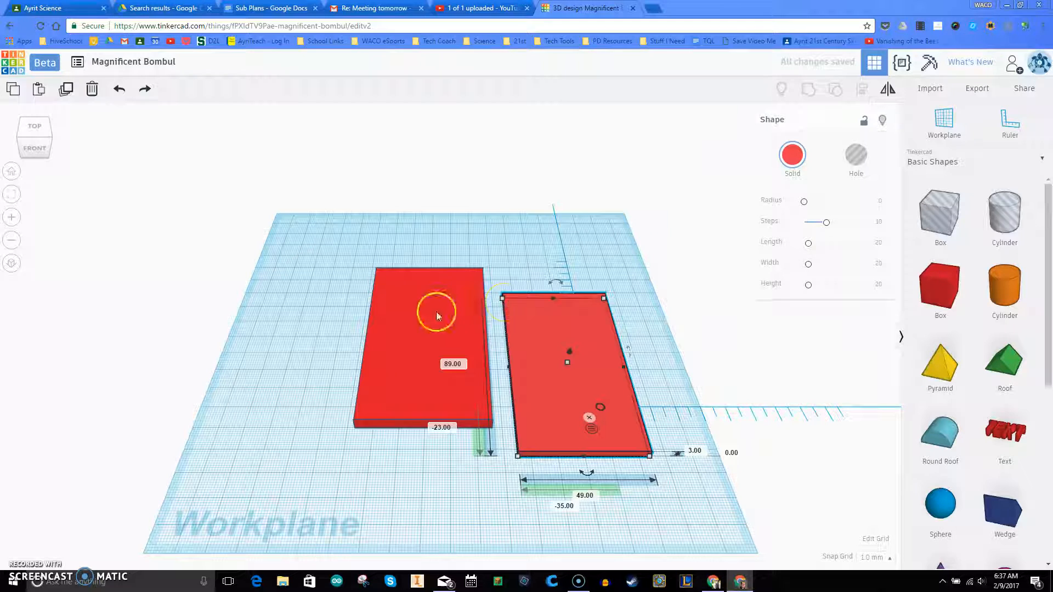
click(567, 323)
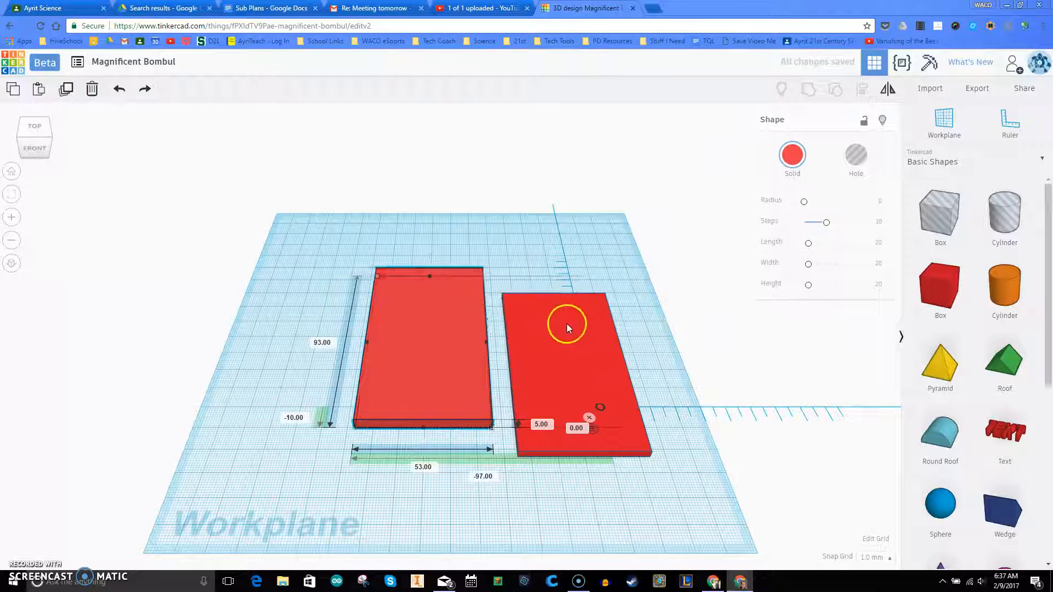
mouse_move(555, 340)
mouse_down()
mouse_move(553, 306)
mouse_move(556, 315)
mouse_move(413, 321)
mouse_move(565, 321)
mouse_move(552, 320)
mouse_up()
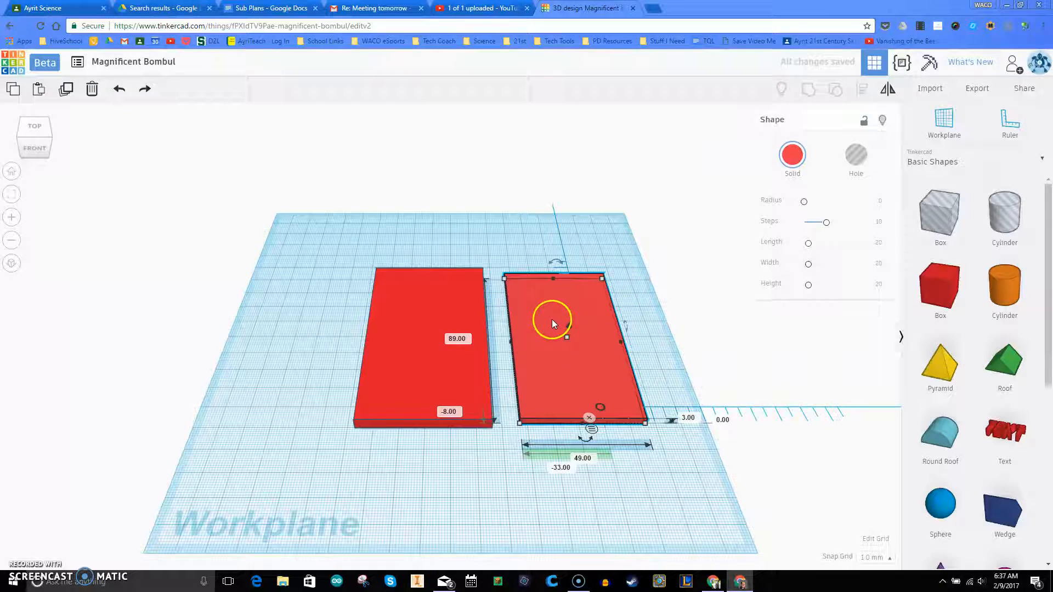
click(857, 168)
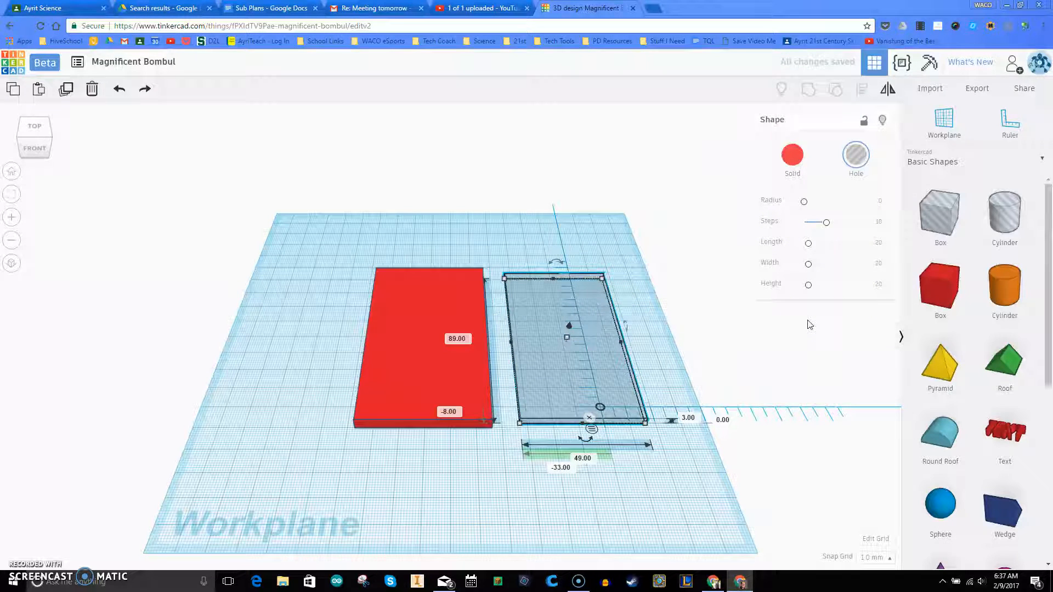
- Center the solid plate and the hole plate on each other in length and width, then group them to cut the recess
click(421, 241)
drag(328, 238, 560, 470)
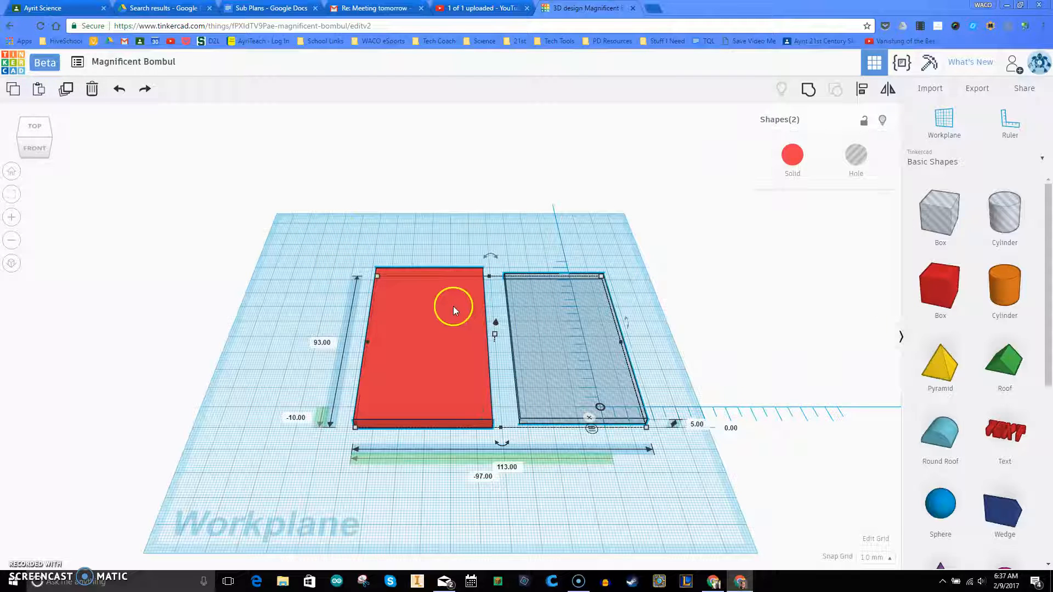
click(861, 91)
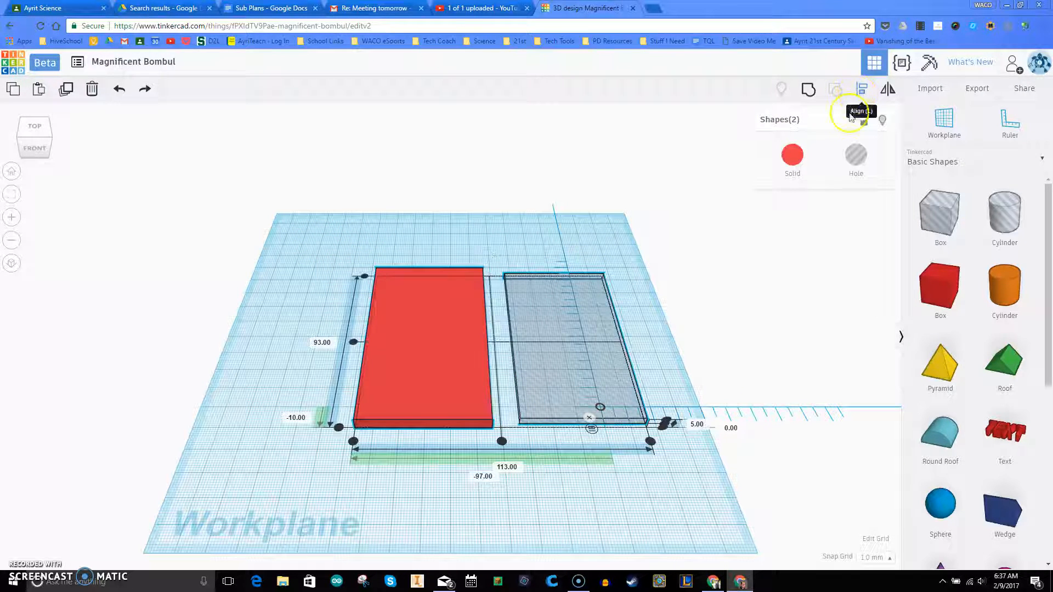
click(354, 343)
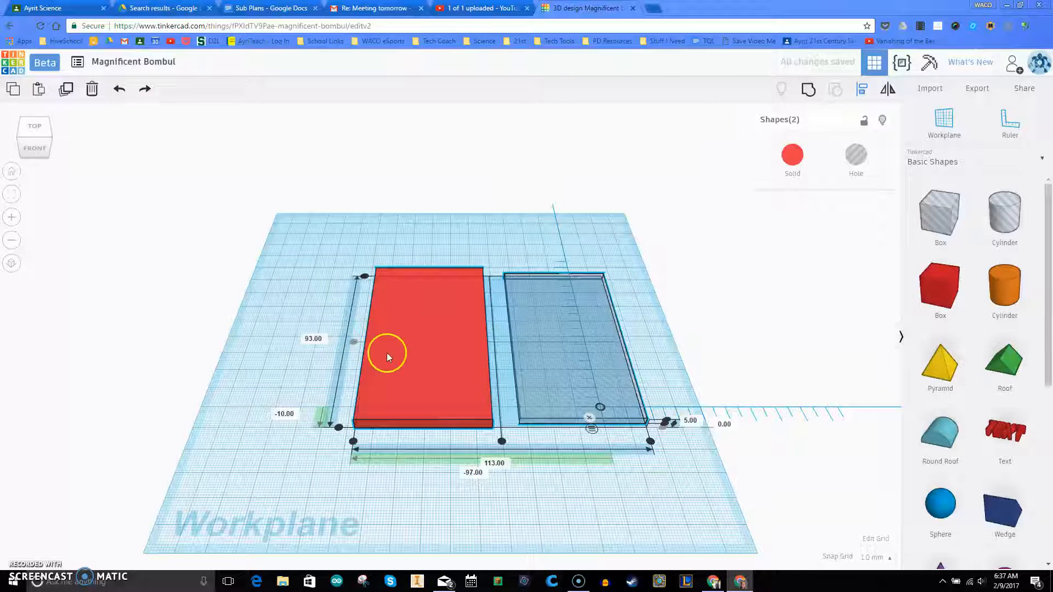
click(501, 442)
click(568, 358)
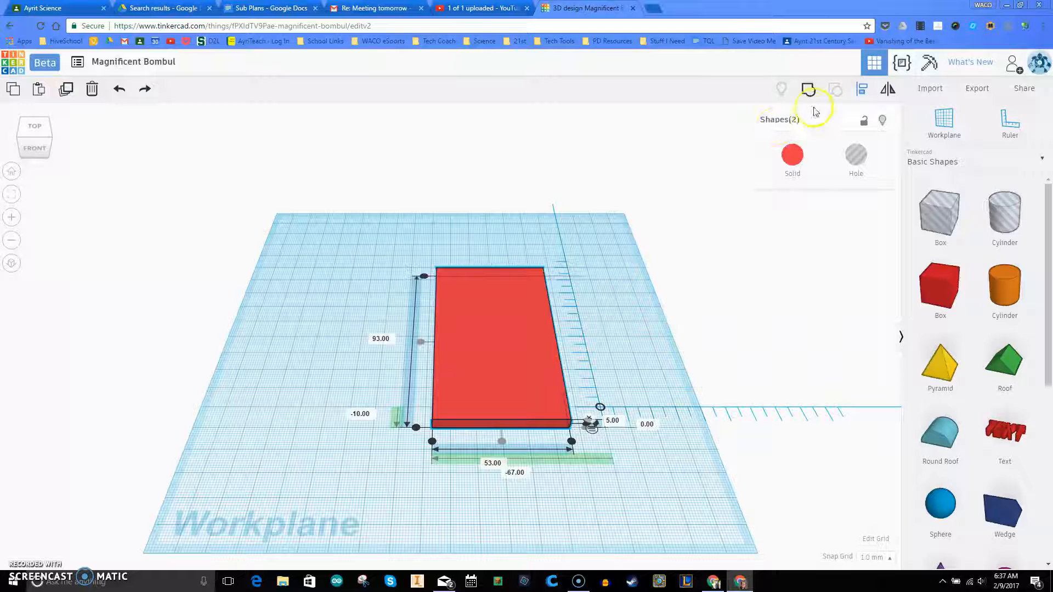
click(810, 90)
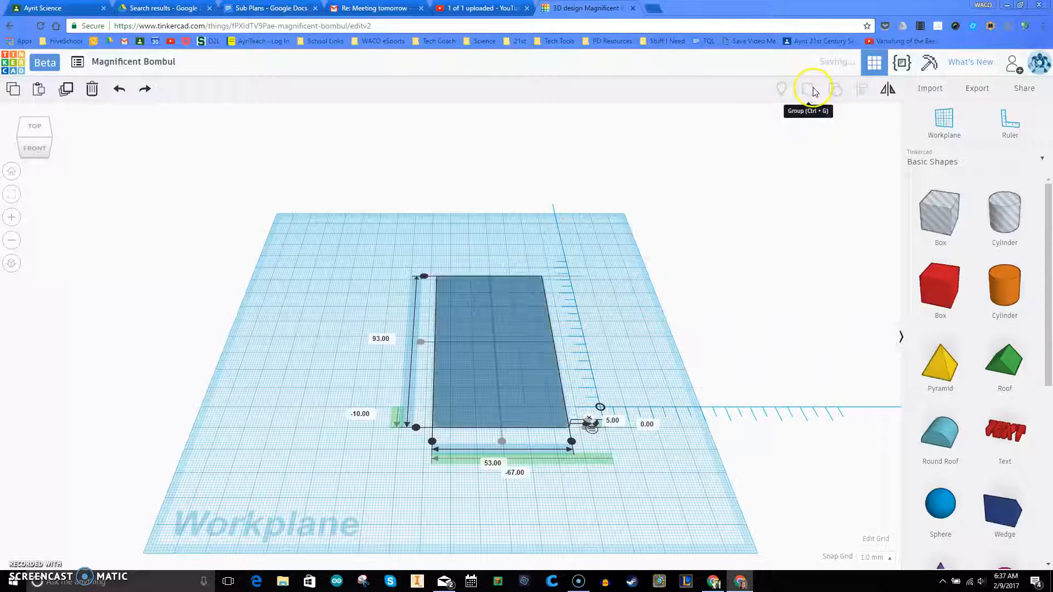
click(641, 286)
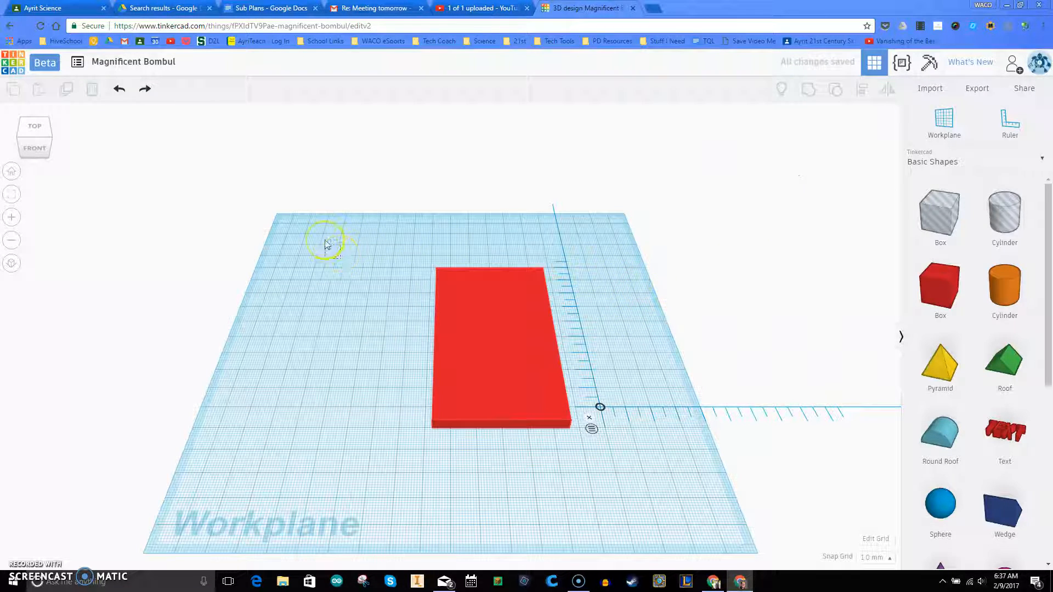
- Add a box 12 mm wide, 22 mm long and 20 mm high near the middle of the plate
right_drag(386, 333, 386, 439)
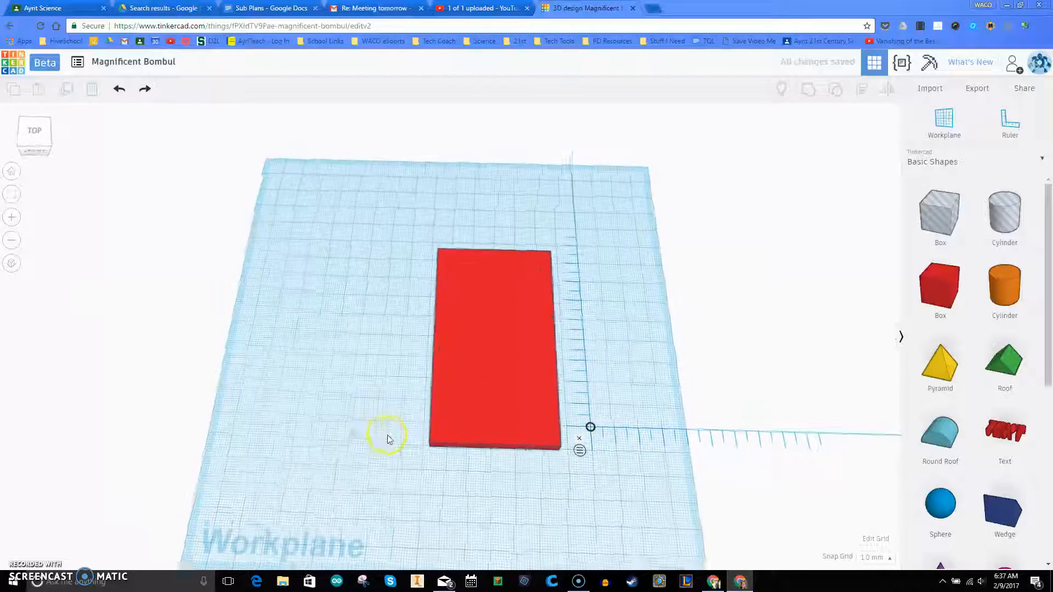
drag(940, 285, 498, 344)
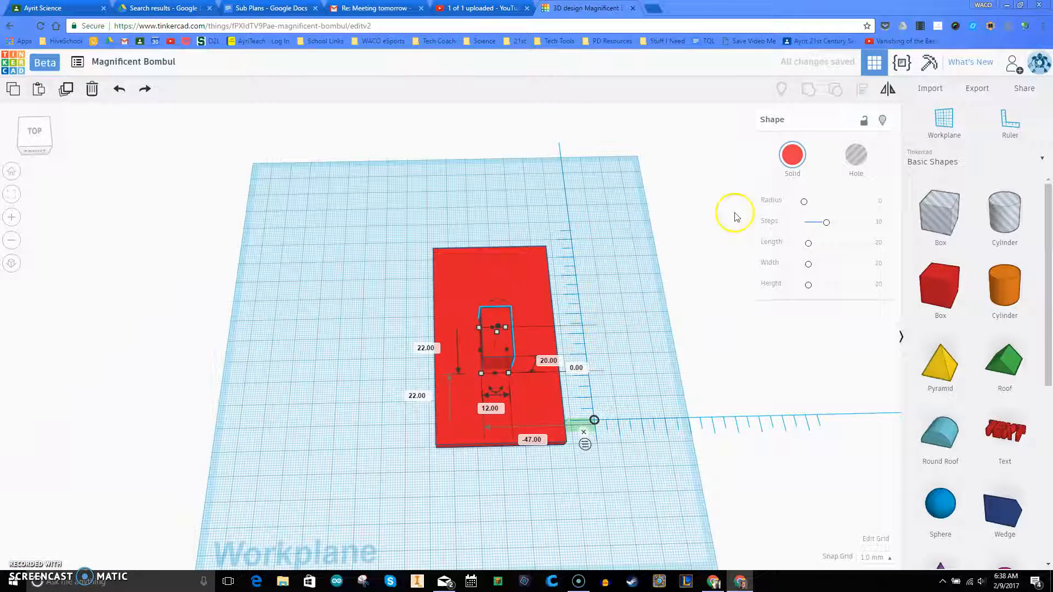
- Add a 5 mm diameter, 20 mm high cylinder on the plate beyond the box's far end and make it a hole
drag(1005, 285, 511, 206)
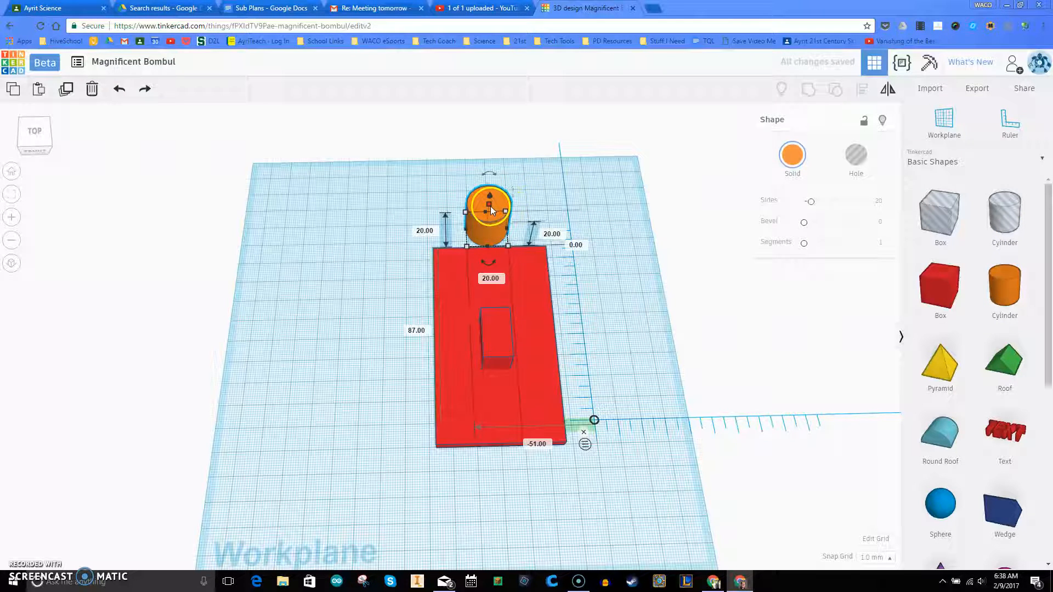
click(495, 214)
drag(505, 212, 494, 284)
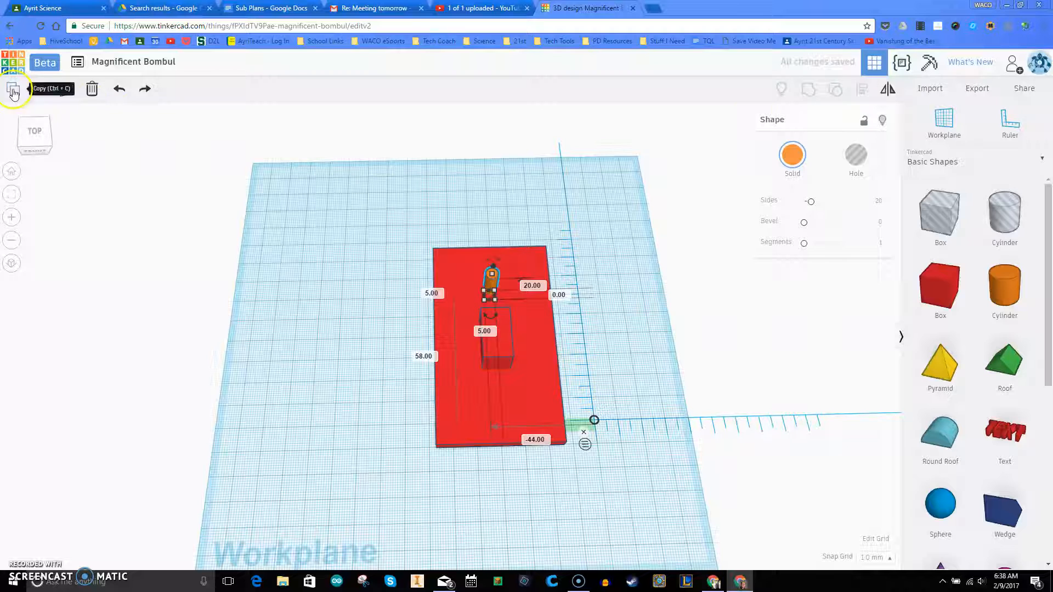
click(867, 170)
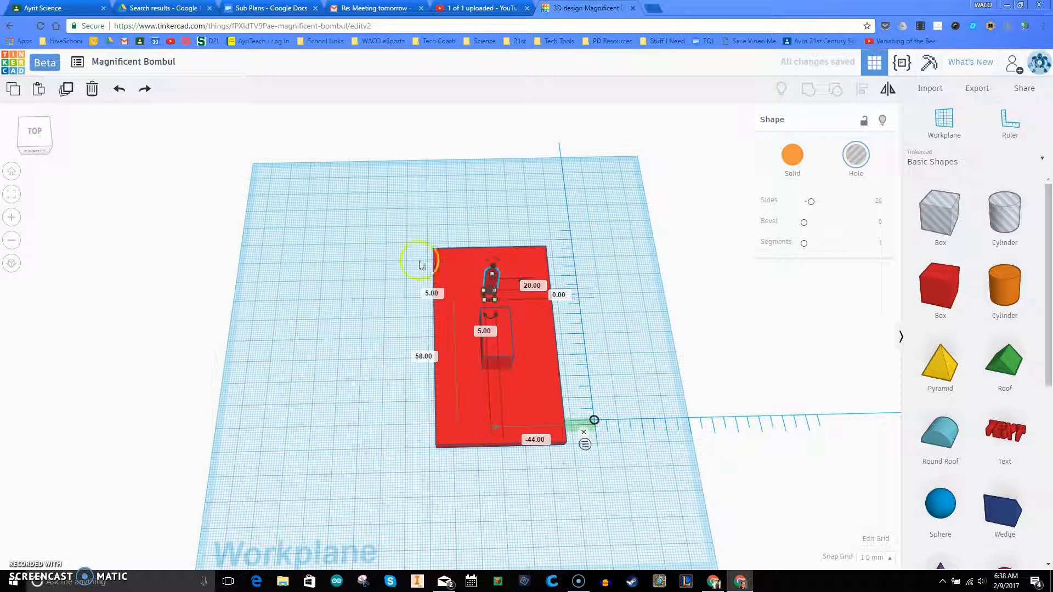
- Place a duplicate of the cylinder hole beyond the box's near end and turn the box into a hole
click(19, 96)
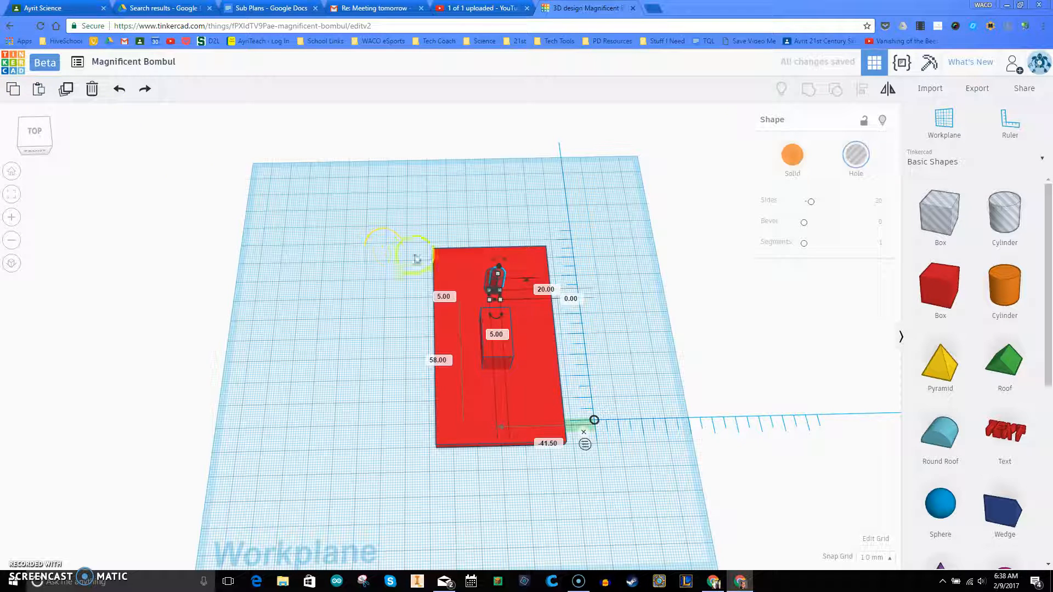
drag(509, 287, 498, 410)
click(499, 339)
click(857, 155)
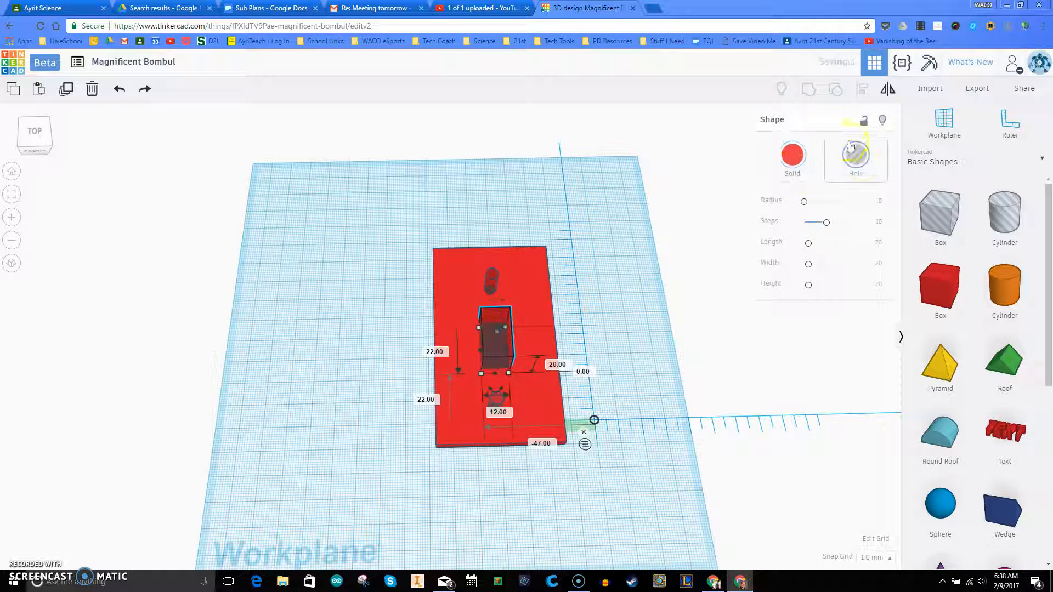
- Select the plate with its box and cylinder holes and center all four shapes across the plate's width
drag(395, 219, 556, 499)
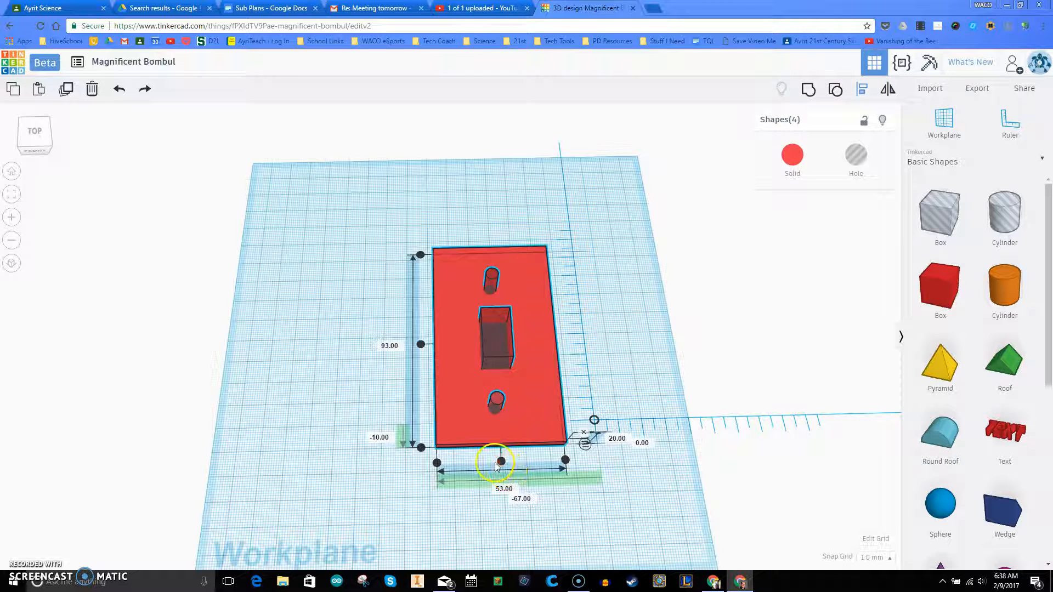
click(500, 475)
right_drag(558, 380, 419, 259)
drag(418, 258, 569, 463)
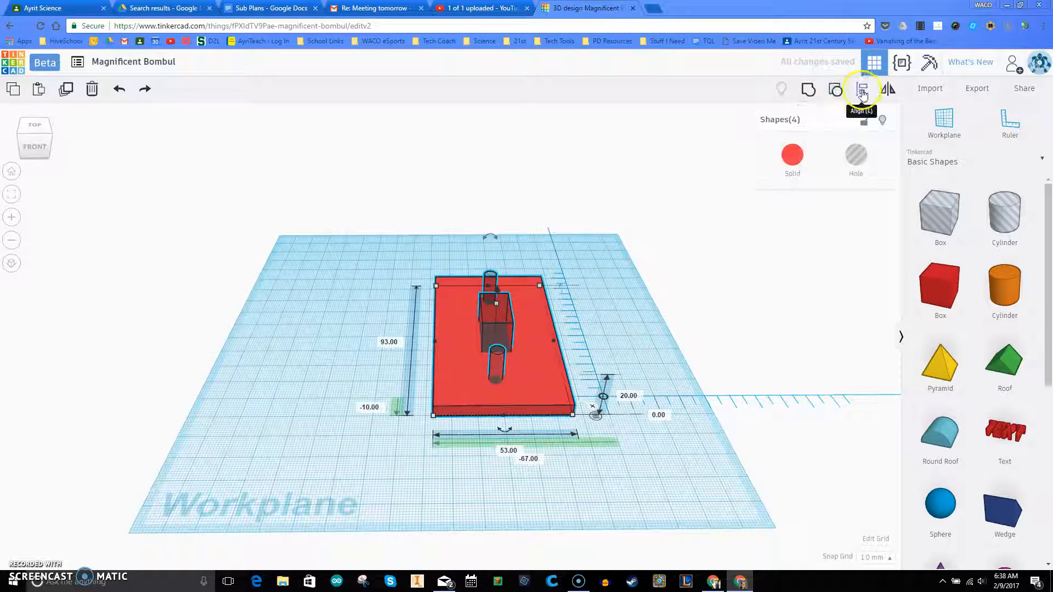
click(863, 92)
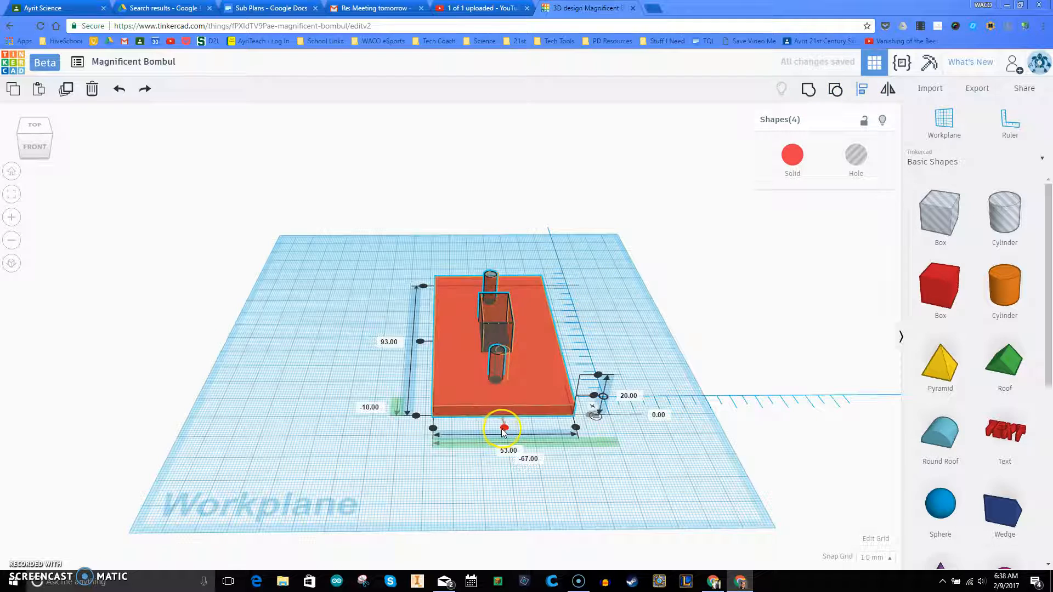
click(504, 428)
- Group the plate with the box and both cylinders to cut the switch opening and the two screw holes
click(332, 279)
right_drag(331, 279, 337, 381)
drag(373, 212, 598, 483)
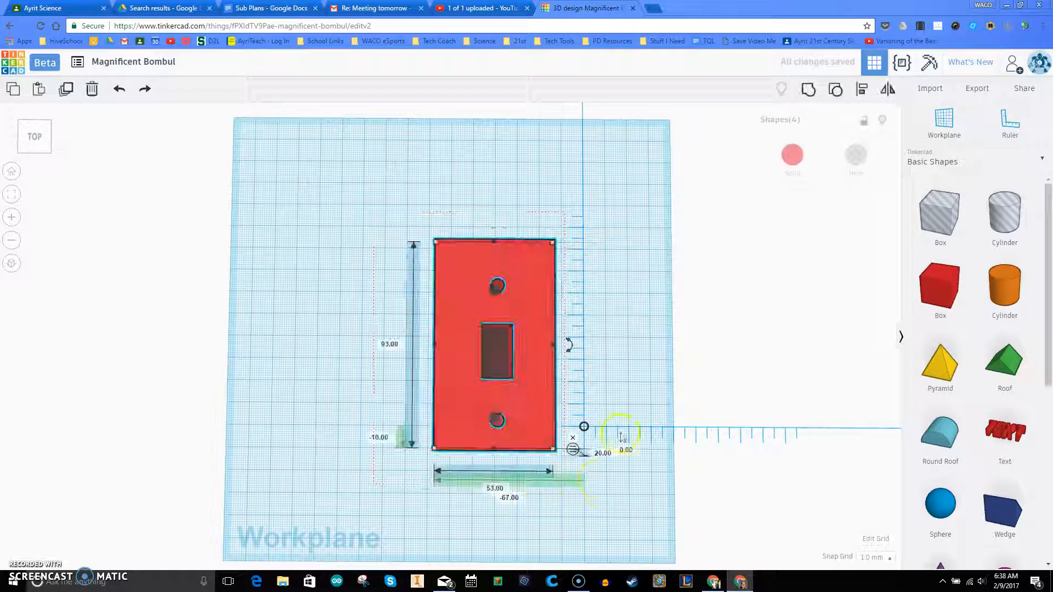
click(810, 91)
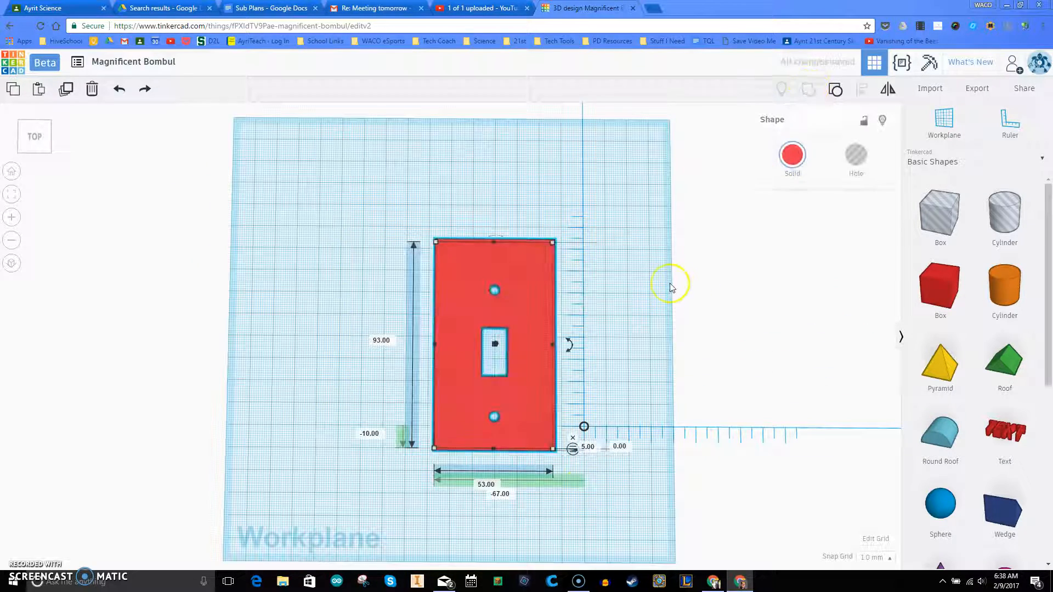
right_drag(613, 284, 653, 278)
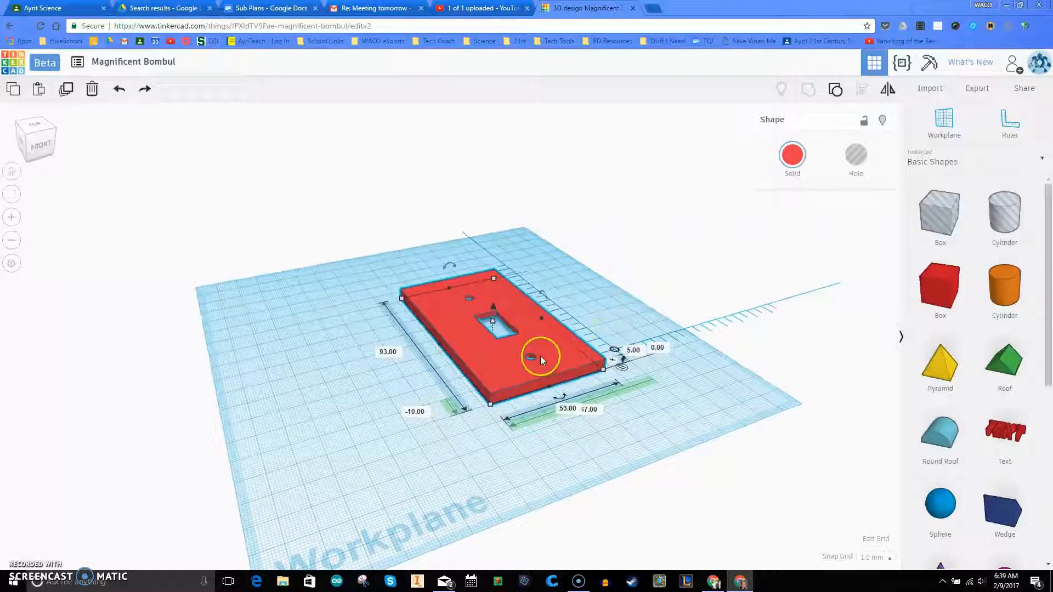
- Add a 20 mm cylinder over the plate's far-right corner, raise it 4 mm above the workplane and make it a hole
right_drag(590, 350, 535, 344)
right_drag(587, 317, 613, 338)
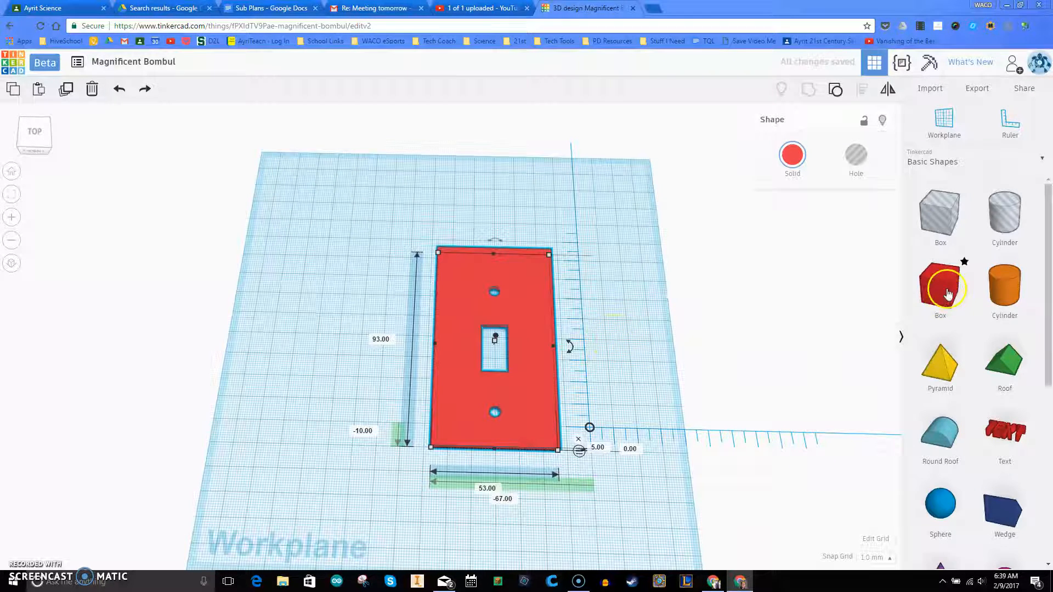
drag(988, 281, 533, 292)
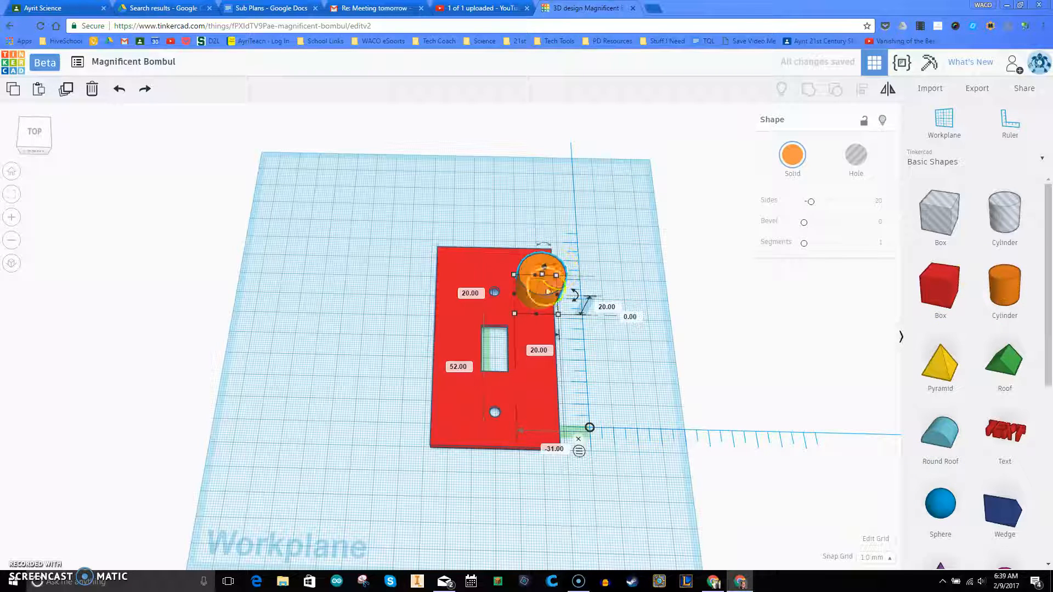
right_drag(596, 263, 565, 280)
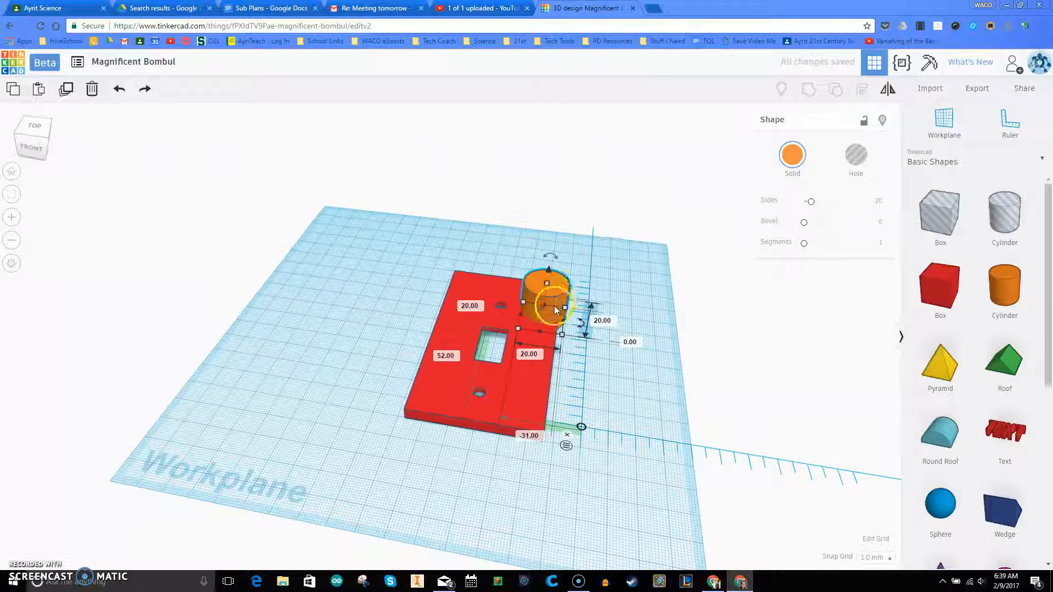
drag(549, 268, 547, 262)
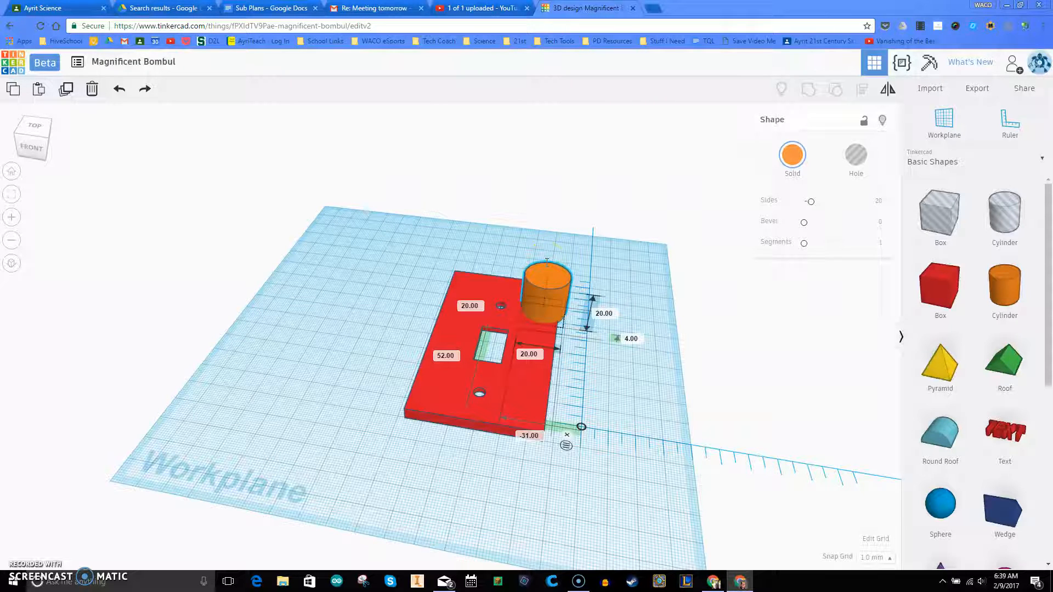
click(855, 159)
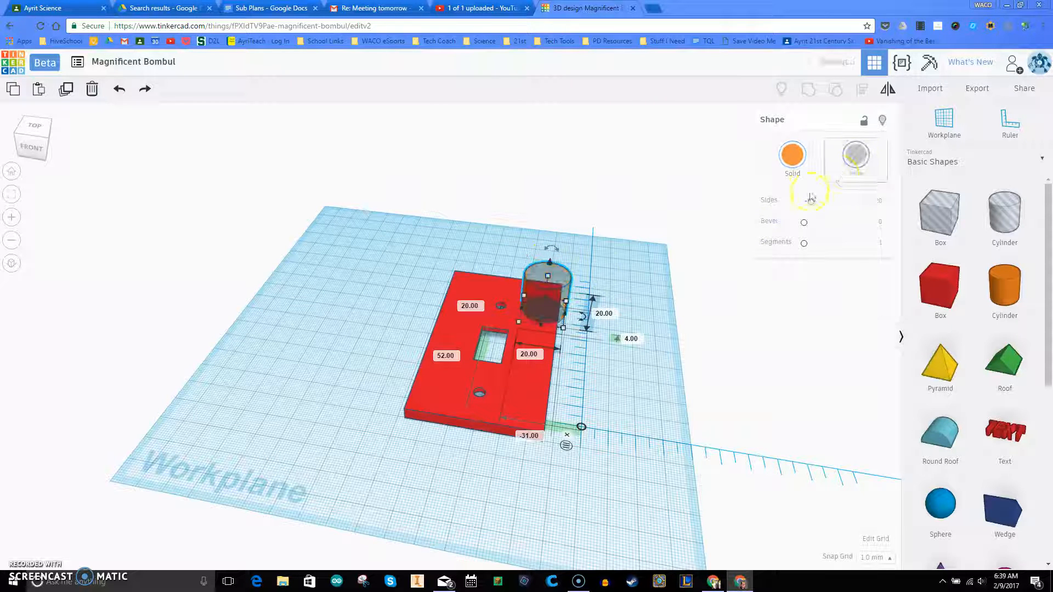
- Paste three copies of the cylinder hole over the plate's far-left corner, middle left edge and near-right corner
click(38, 89)
drag(597, 282, 475, 279)
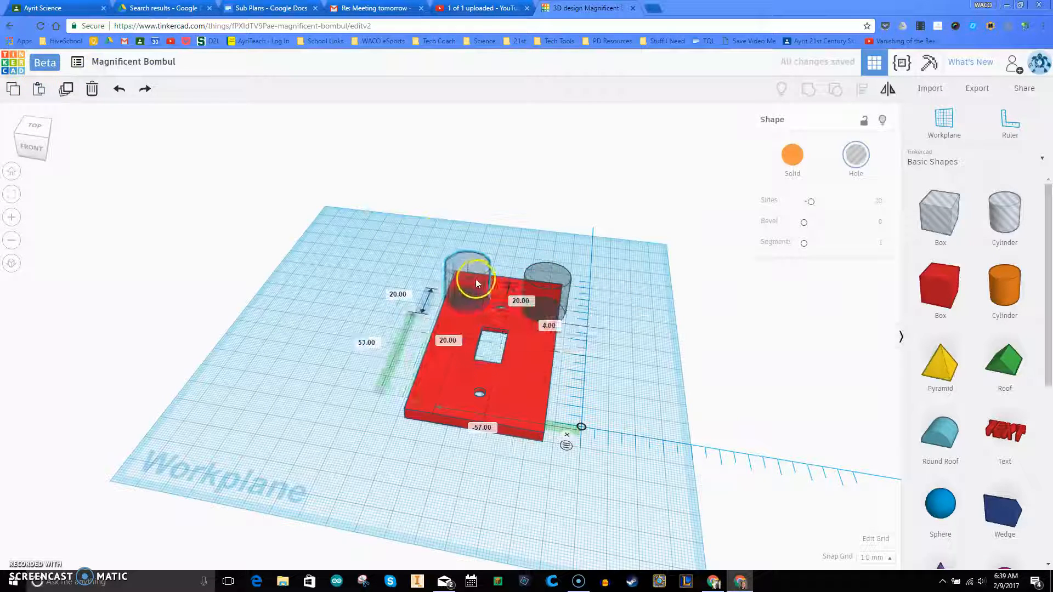
click(31, 93)
drag(512, 298, 550, 373)
click(57, 92)
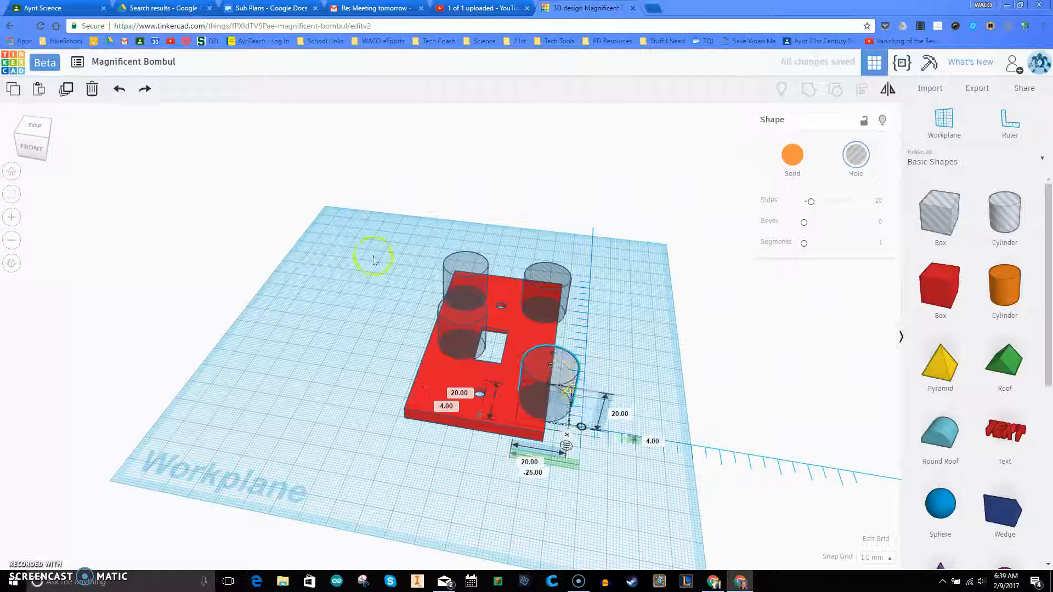
- Resize the far-left cylinder hole to about 16 by 19 mm and enlarge the far-right cylinder hole
click(481, 279)
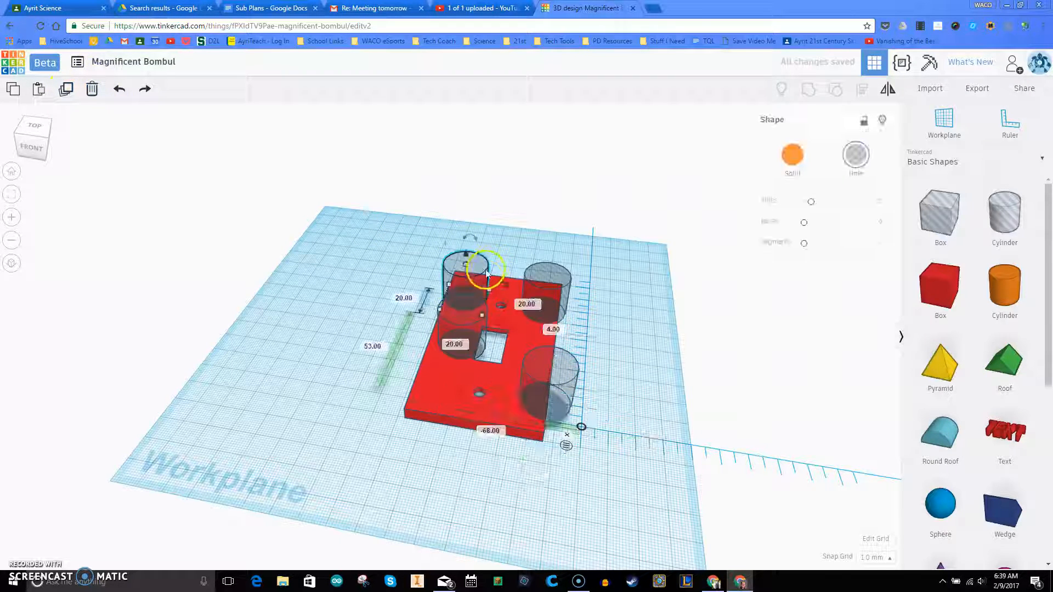
drag(490, 287, 483, 288)
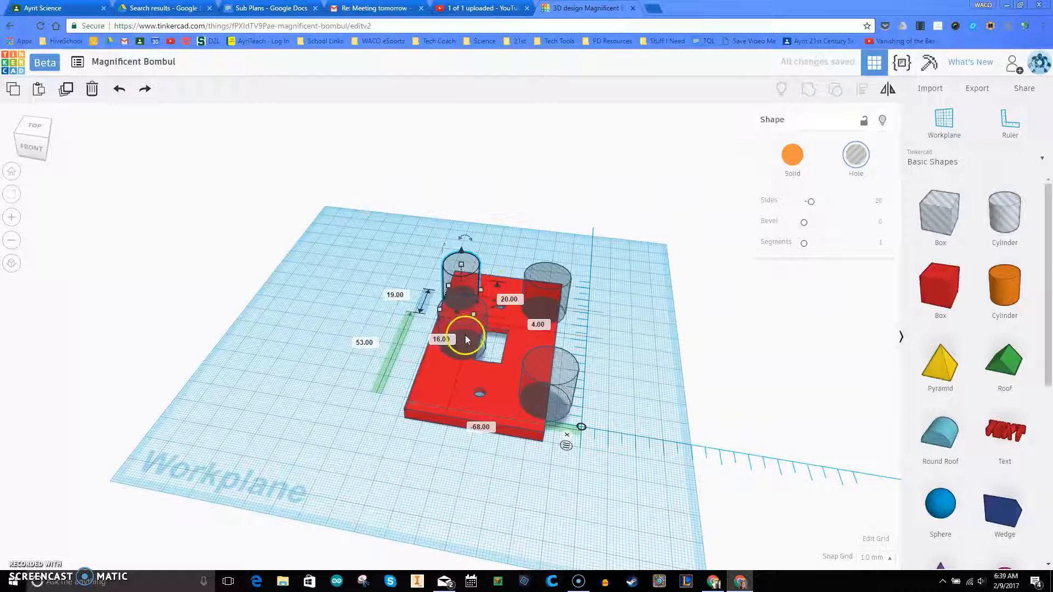
click(560, 316)
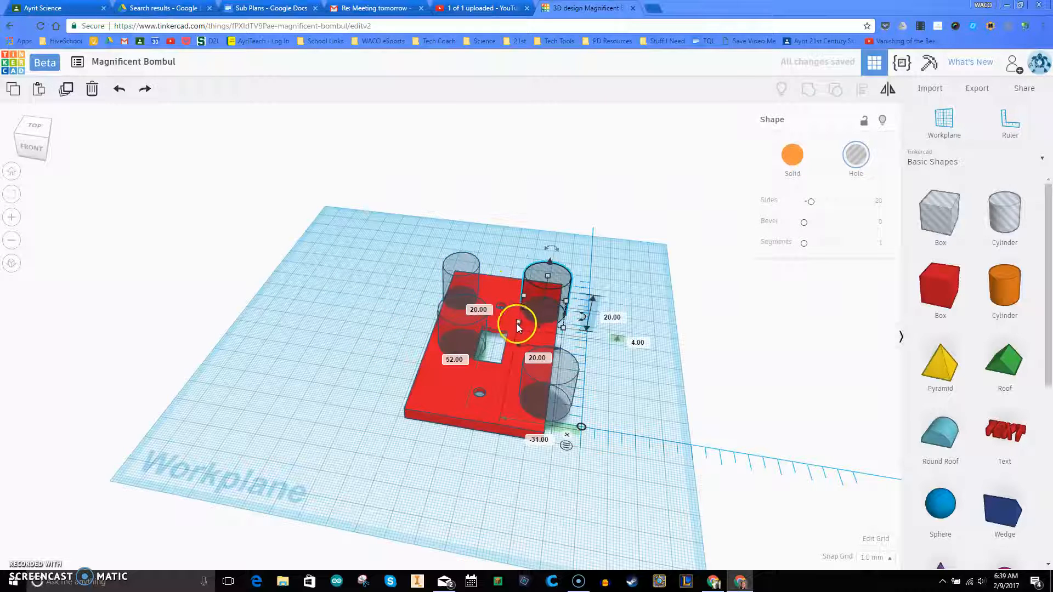
click(532, 388)
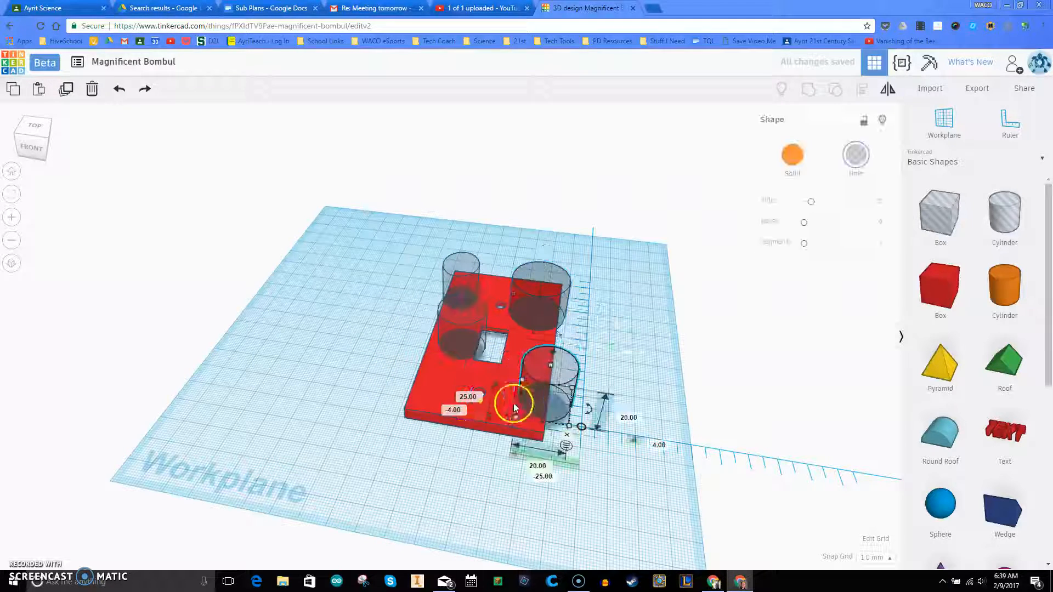
- Shift the plate slightly beneath the cylinders and group it with all four to cut circular recesses into its face
click(515, 414)
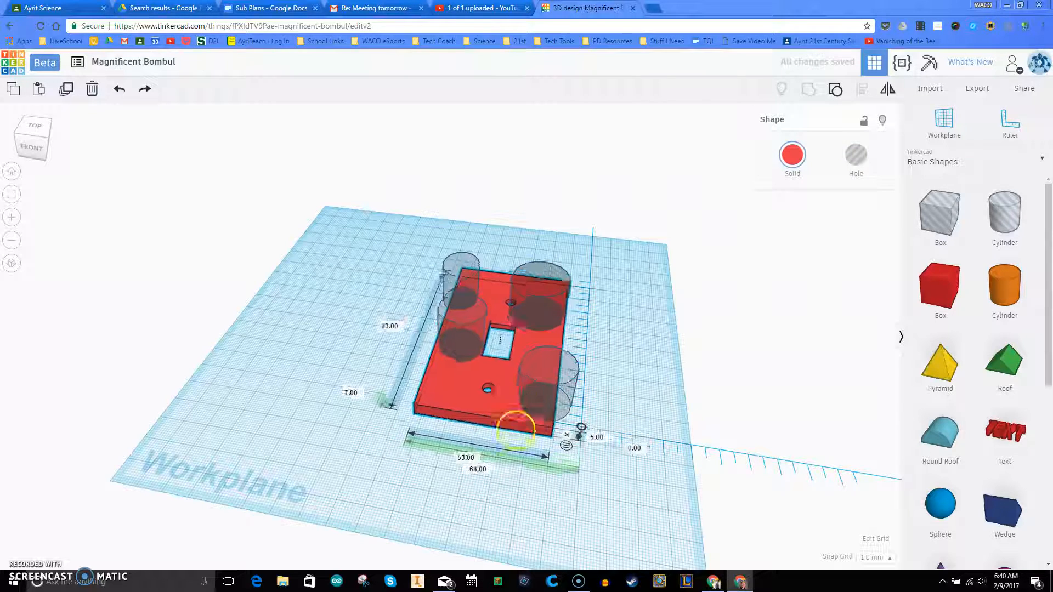
drag(508, 415, 524, 401)
drag(360, 213, 524, 481)
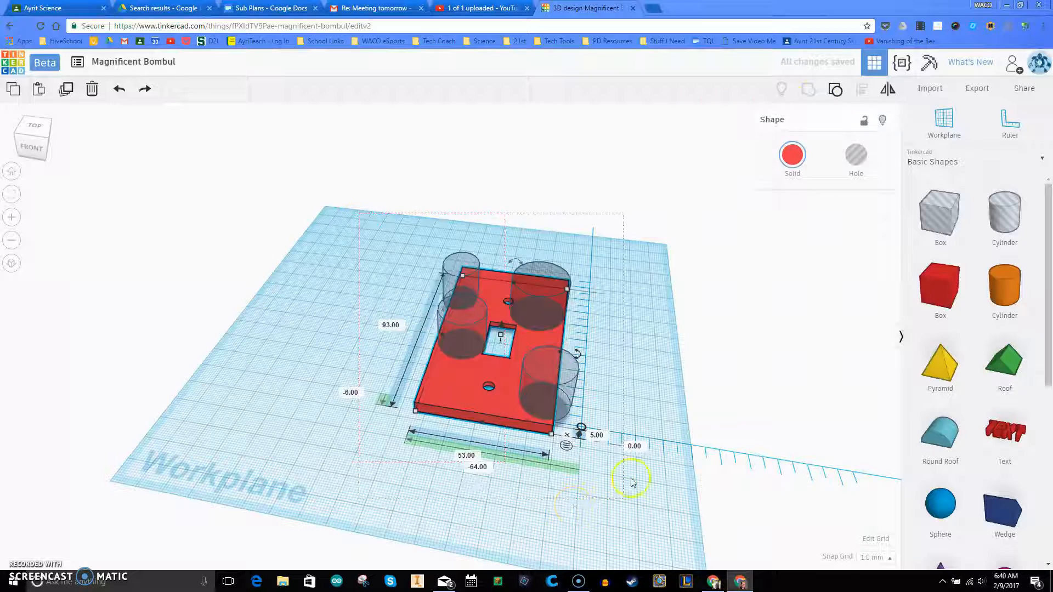
drag(631, 482, 632, 483)
click(808, 90)
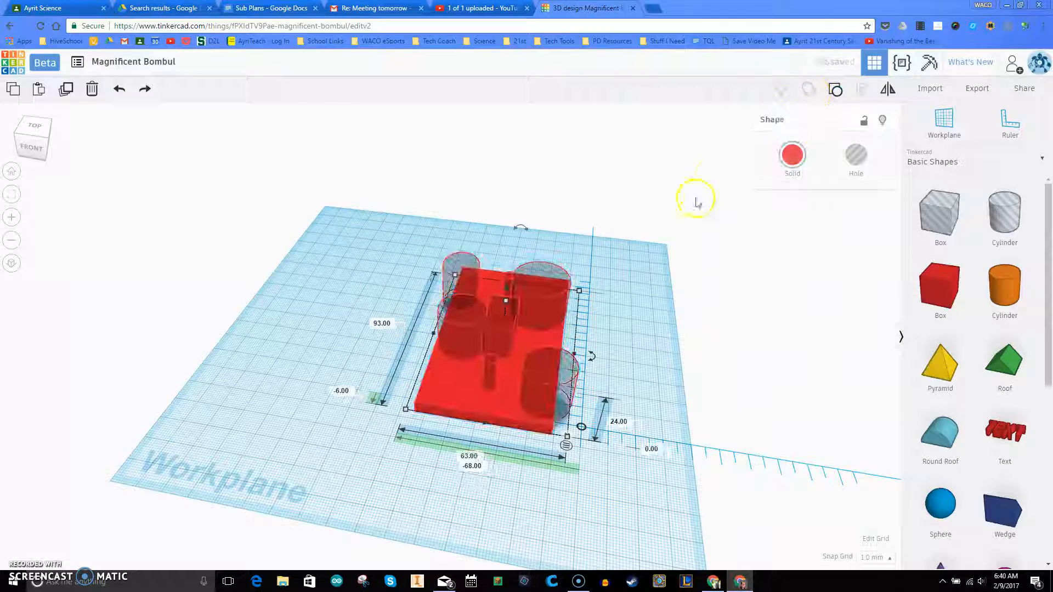
- Add a 60 by 5 mm box, 20 mm high and raised 4 mm, across the plate's far end and make it a hole
right_drag(646, 237, 512, 229)
drag(937, 298, 639, 289)
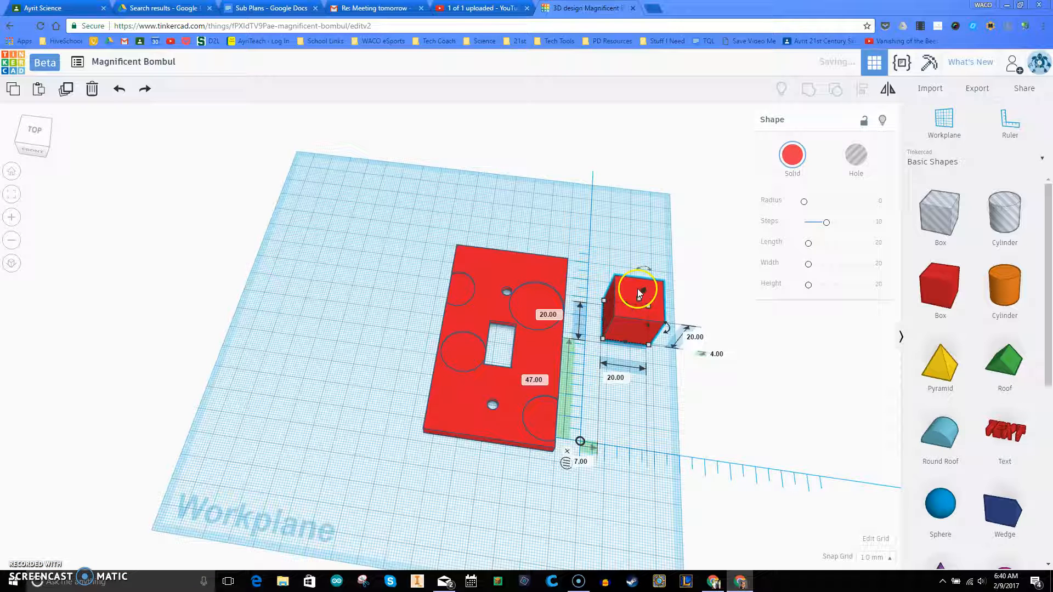
drag(649, 344, 732, 317)
drag(690, 287, 524, 258)
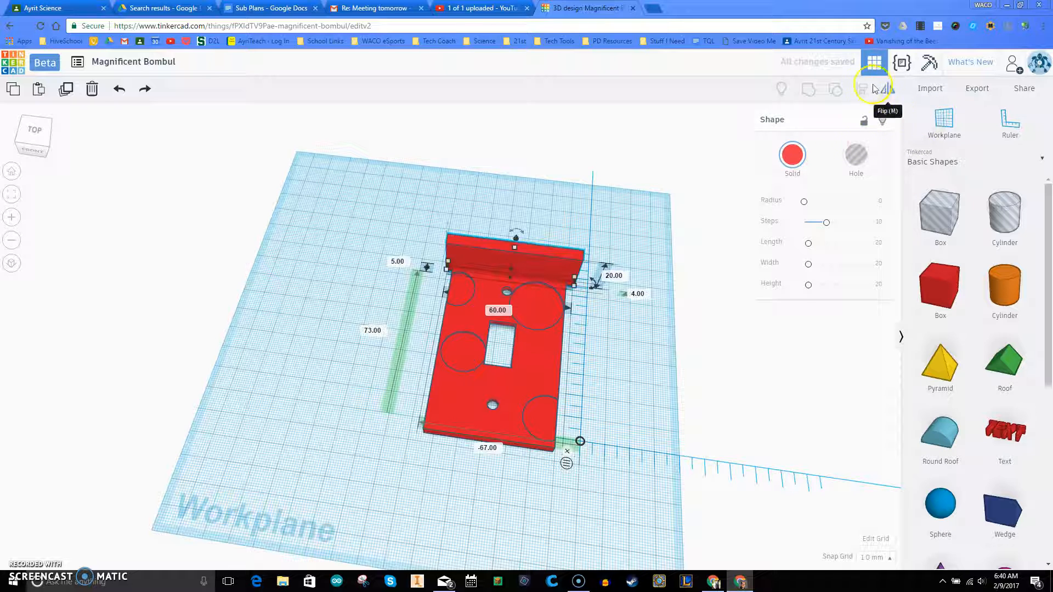
click(854, 156)
- Paste three copies of the box hole across the plate, spaced from its far end to the switch opening at about 61, 48 and 38 mm
click(477, 259)
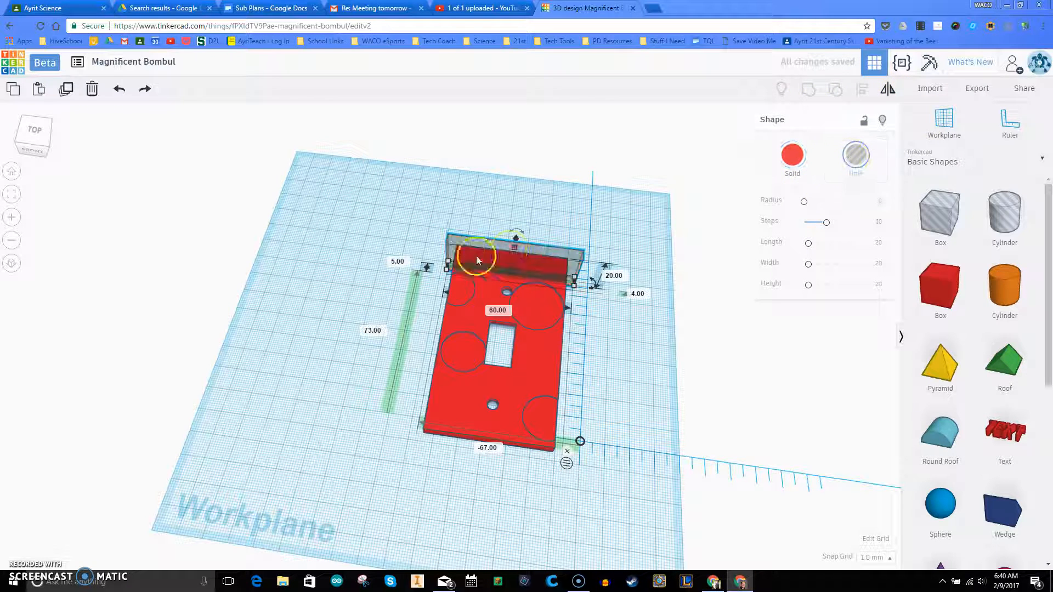
click(12, 91)
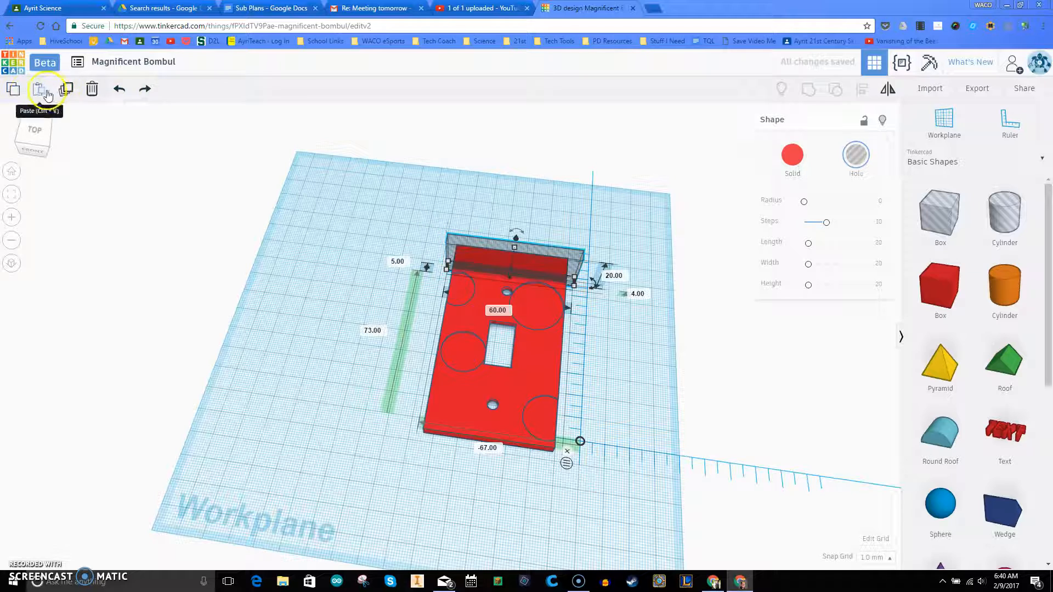
click(42, 93)
drag(622, 290, 550, 289)
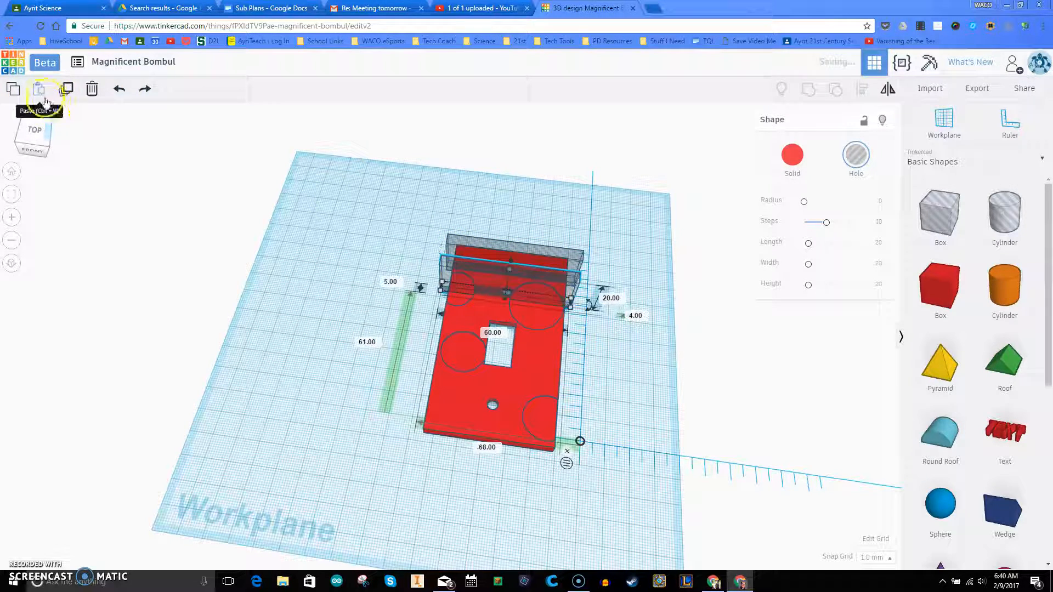
click(44, 99)
drag(615, 290, 525, 312)
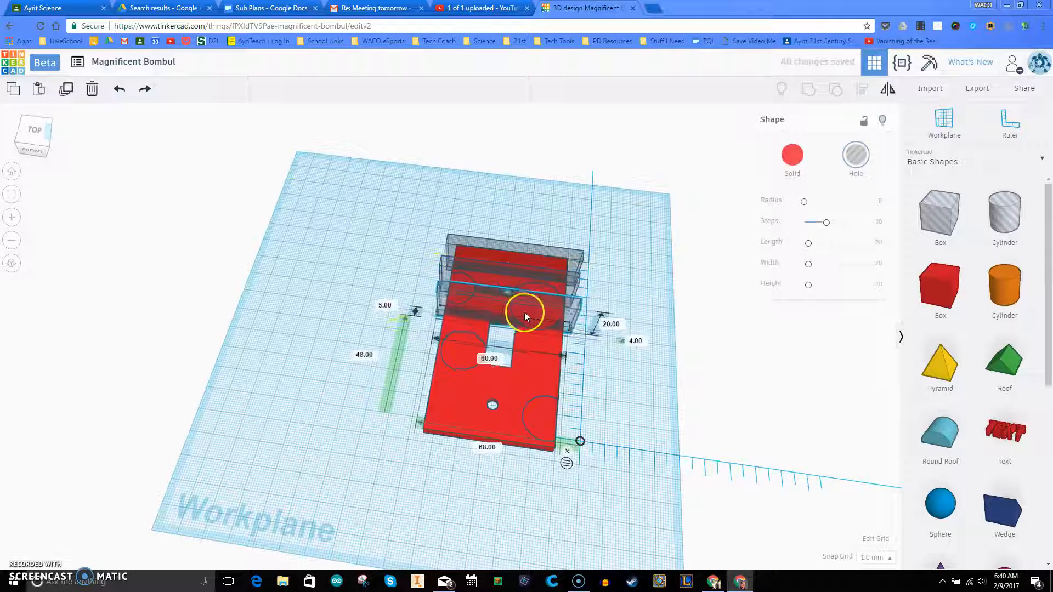
click(50, 92)
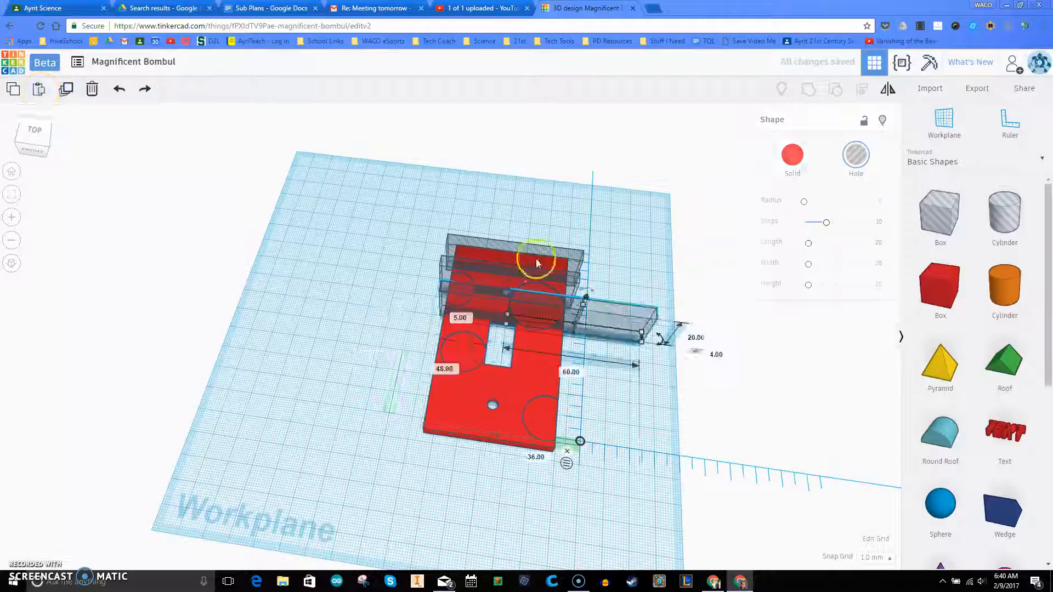
drag(599, 323, 503, 322)
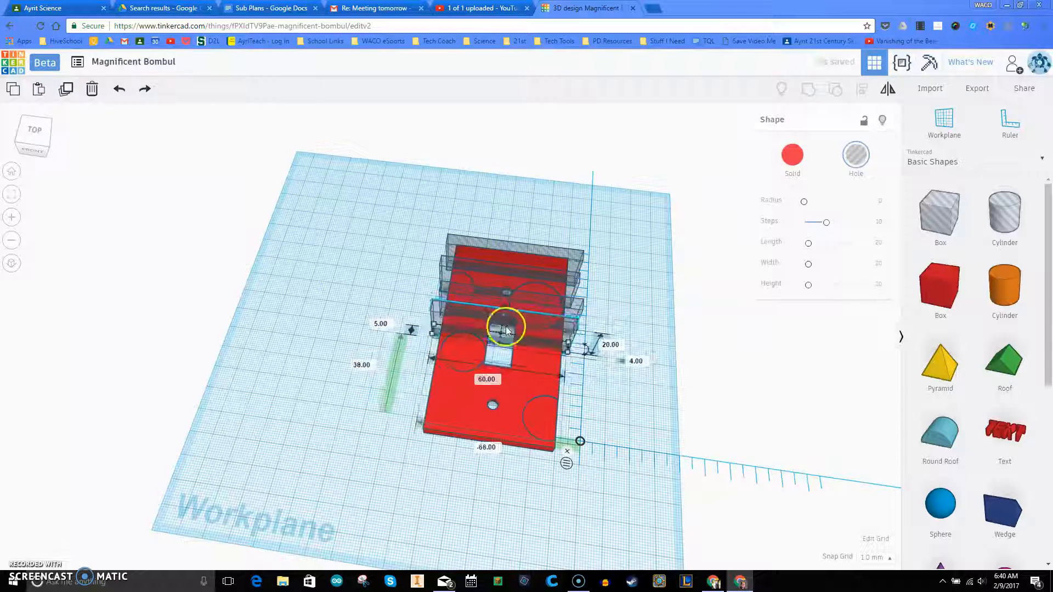
- Paste three more box holes across the plate toward its near end, at about 26, 11 and -2 mm from the ruler origin
click(45, 92)
drag(565, 337, 524, 360)
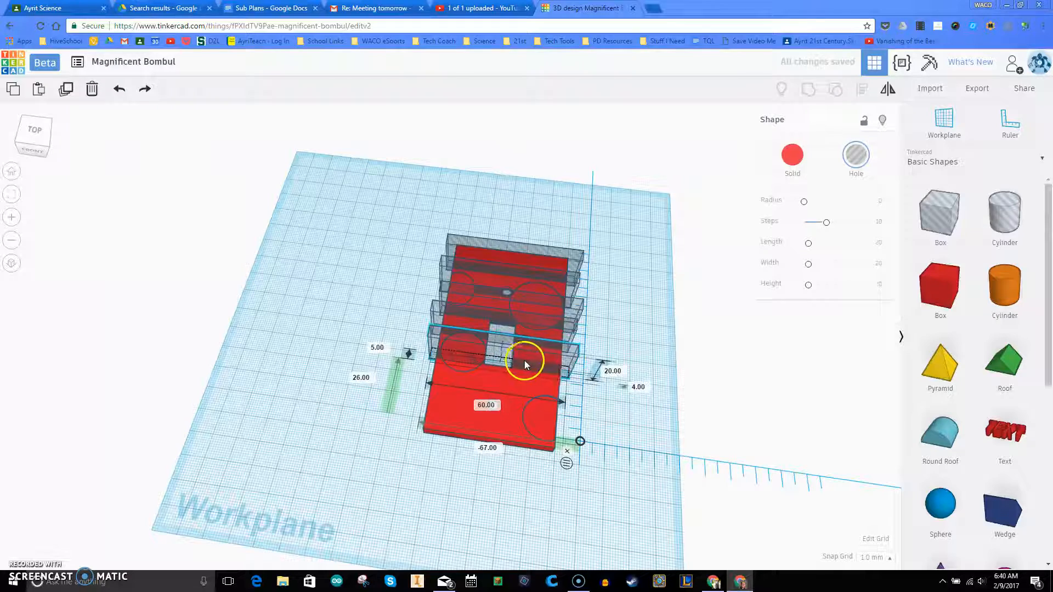
click(39, 89)
drag(594, 380, 517, 390)
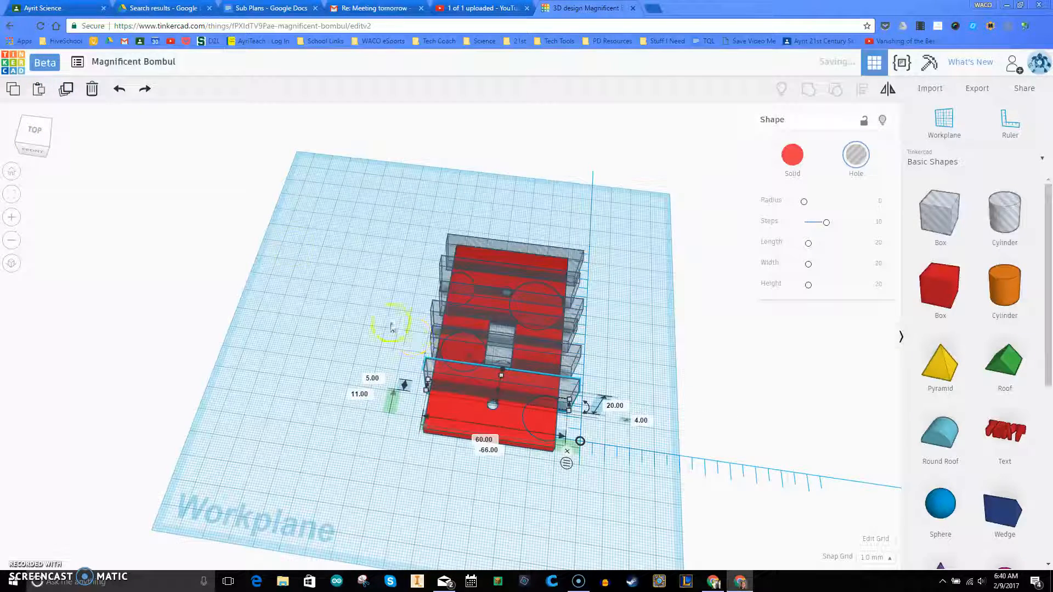
click(78, 94)
drag(607, 405, 515, 423)
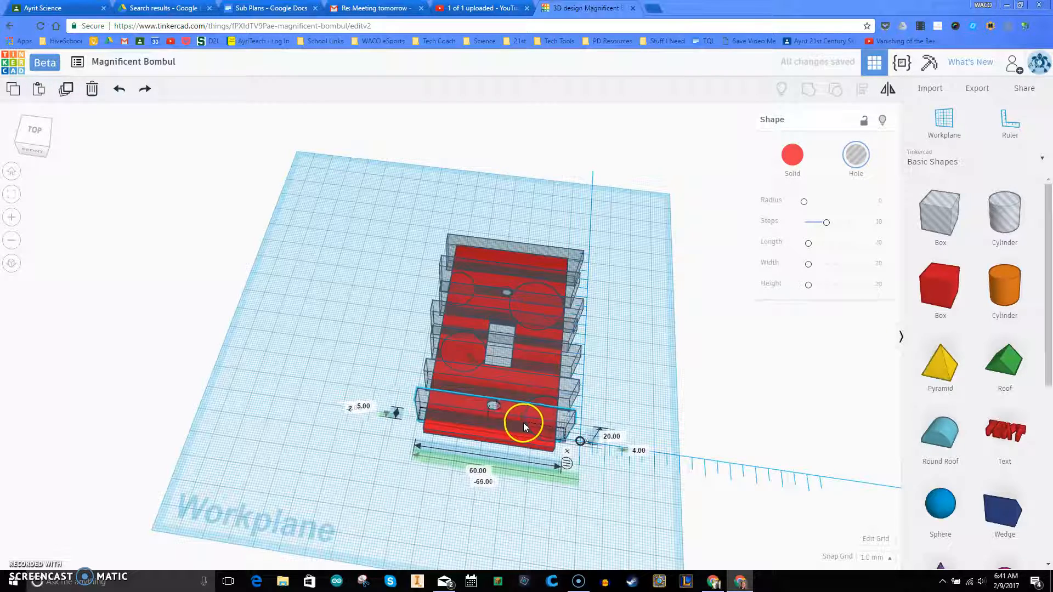
- Select the plate with its seven box holes and group them to cut shallow grooves across the face
drag(605, 497, 606, 497)
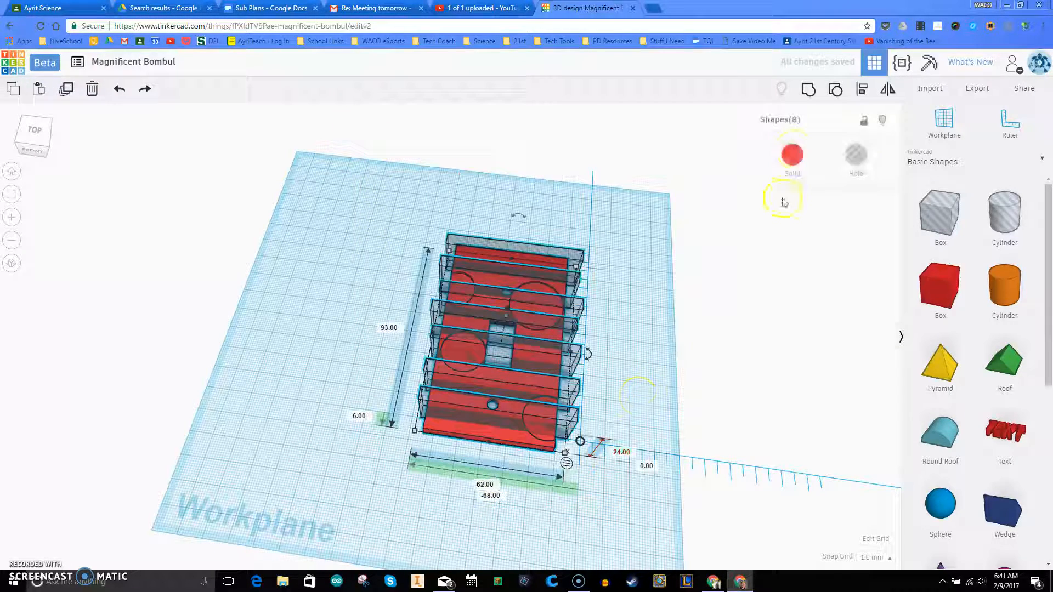
click(809, 90)
click(559, 384)
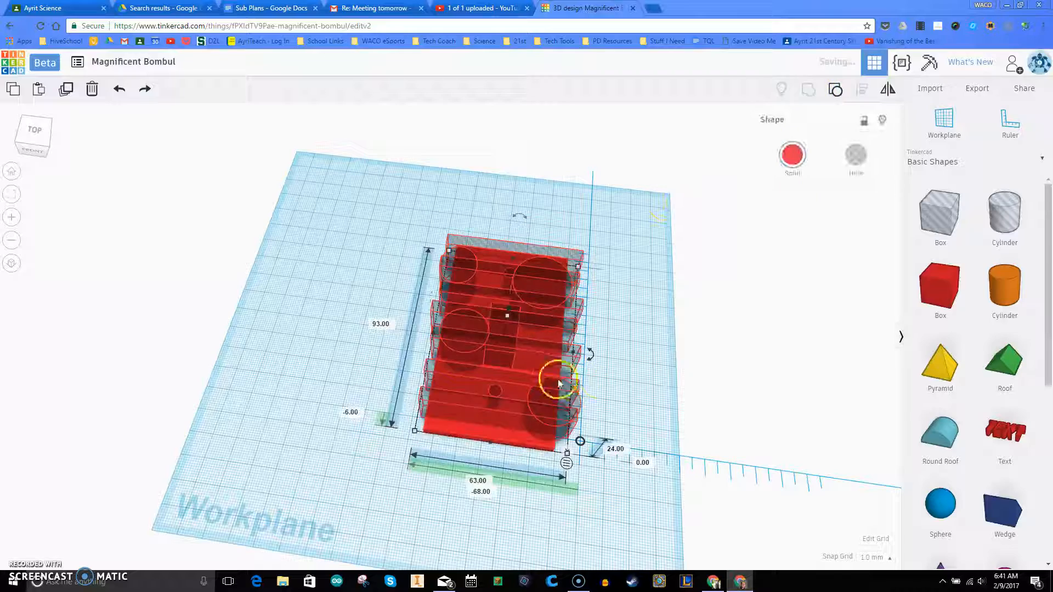
right_drag(663, 356, 635, 388)
click(519, 280)
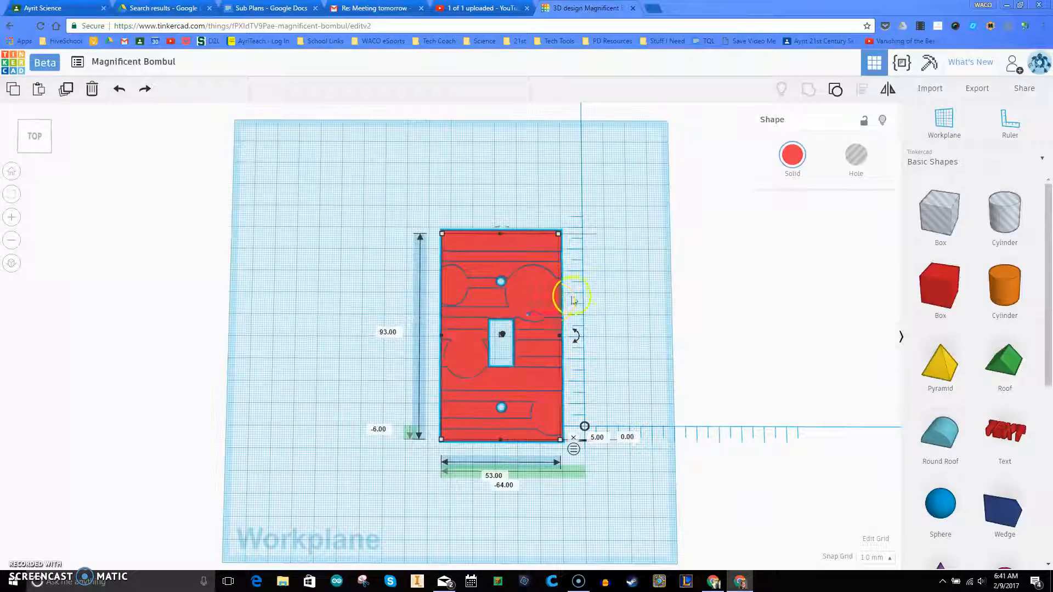
right_drag(625, 328, 637, 285)
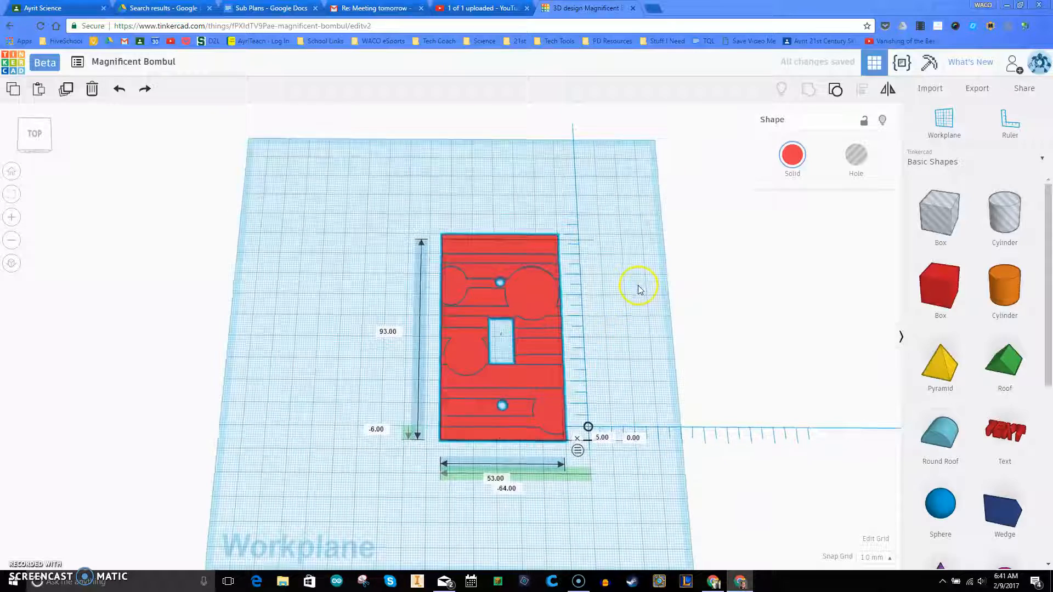
drag(1005, 296, 577, 241)
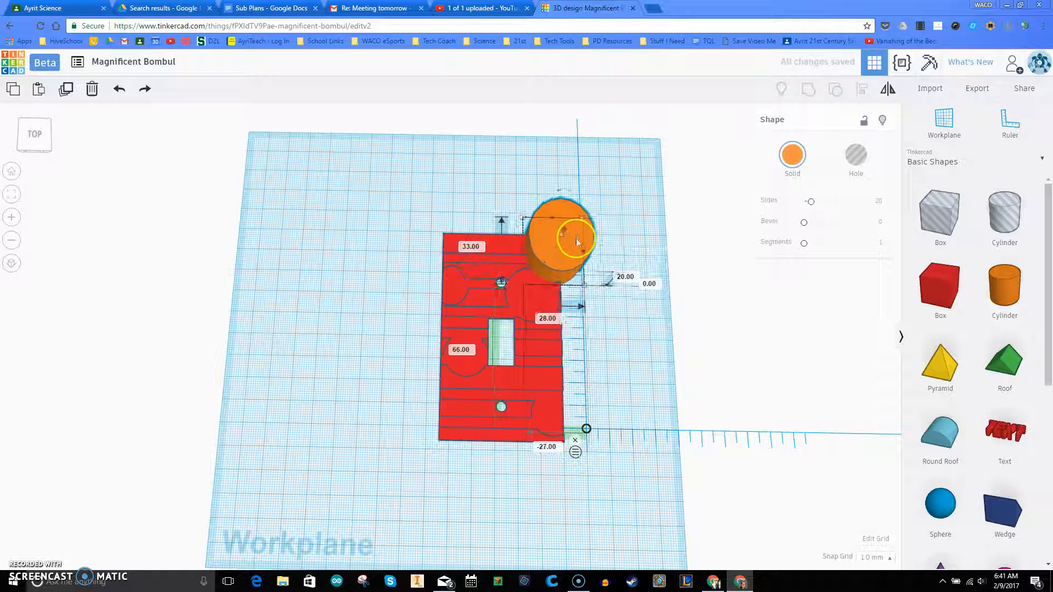
key(Delete)
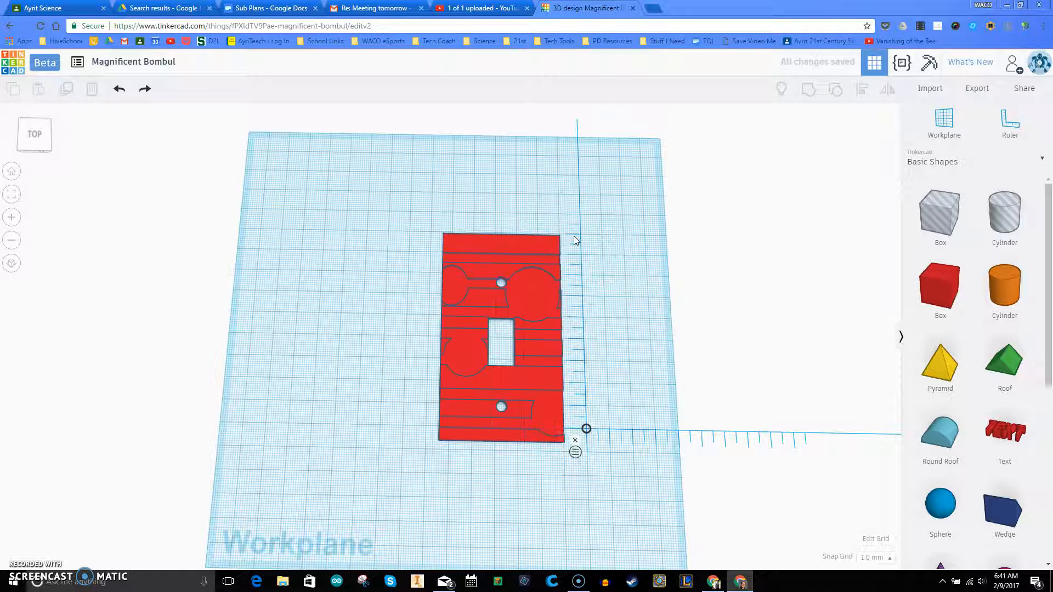
right_drag(614, 318, 664, 334)
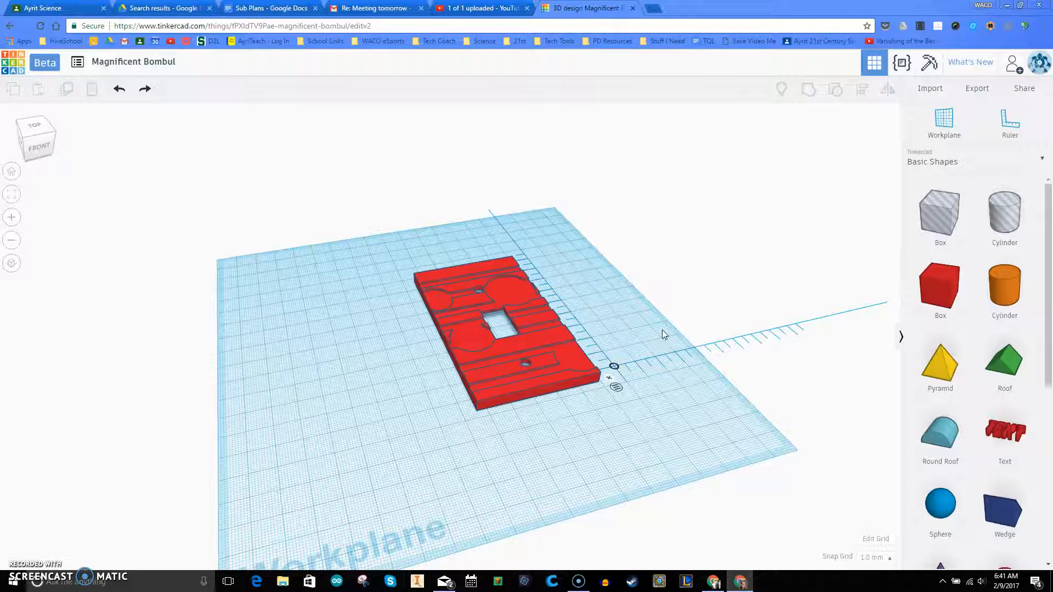
click(616, 324)
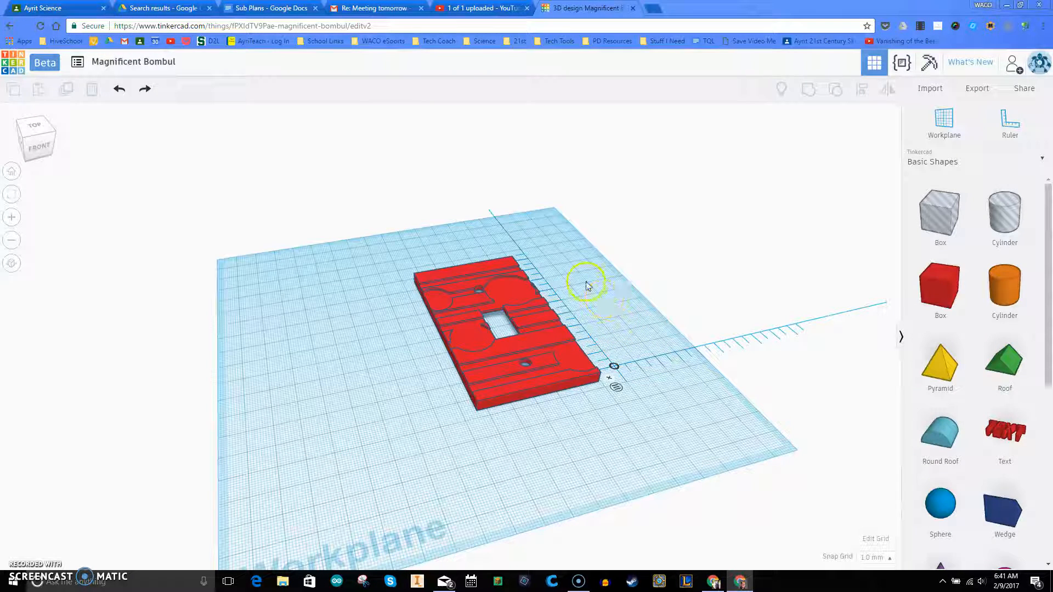
mouse_move(588, 251)
right_down()
mouse_move(590, 289)
mouse_move(492, 295)
mouse_move(479, 272)
mouse_move(464, 274)
mouse_move(590, 263)
right_up()
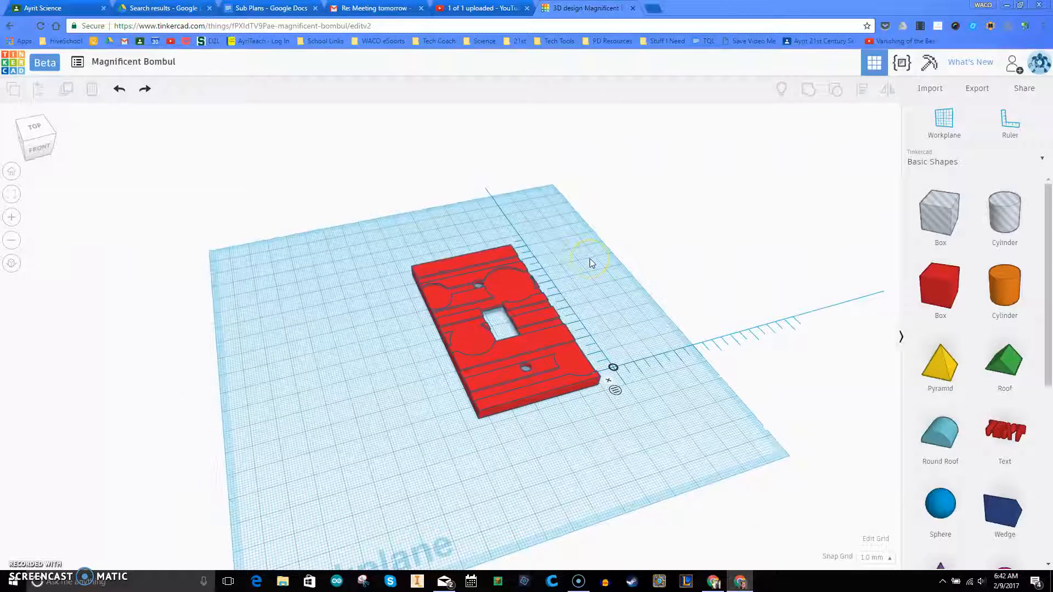